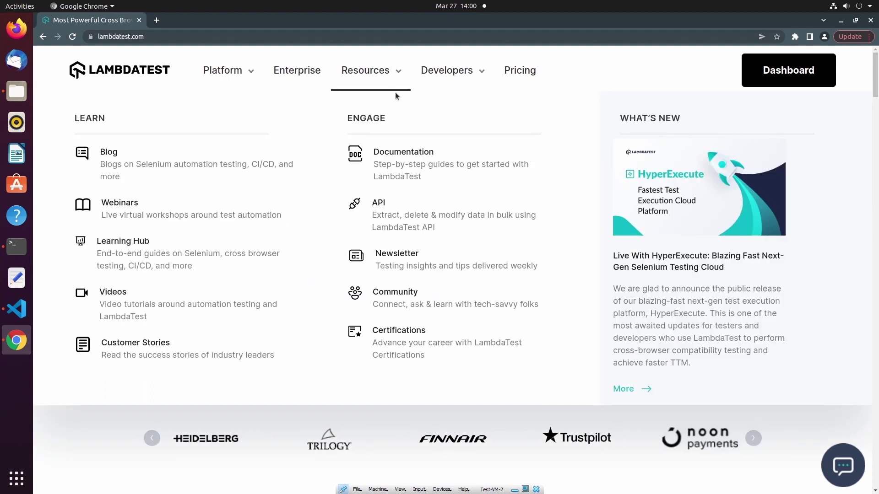
Open Documentation > Appium Testing > Getting Started and read down to Step 2.
click(430, 169)
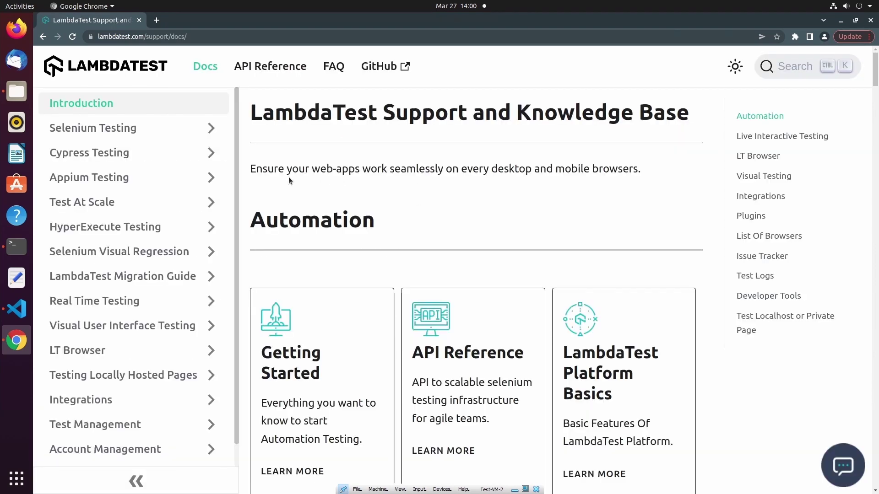
click(147, 181)
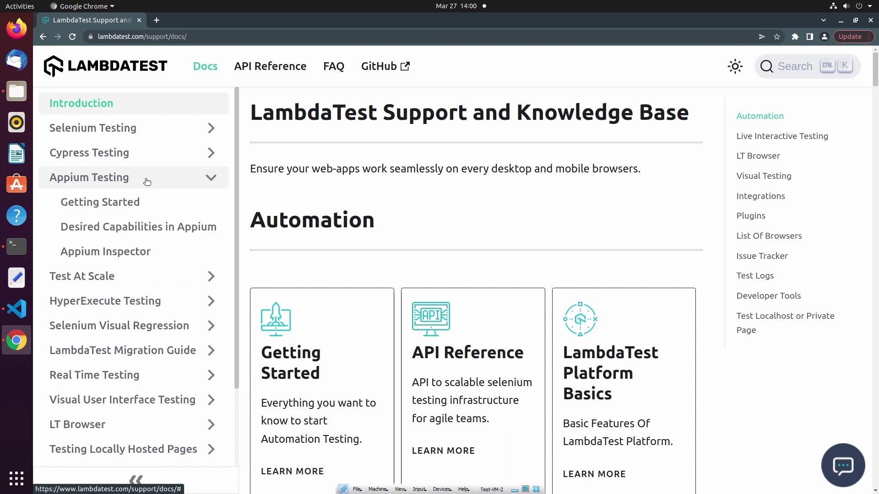
click(167, 205)
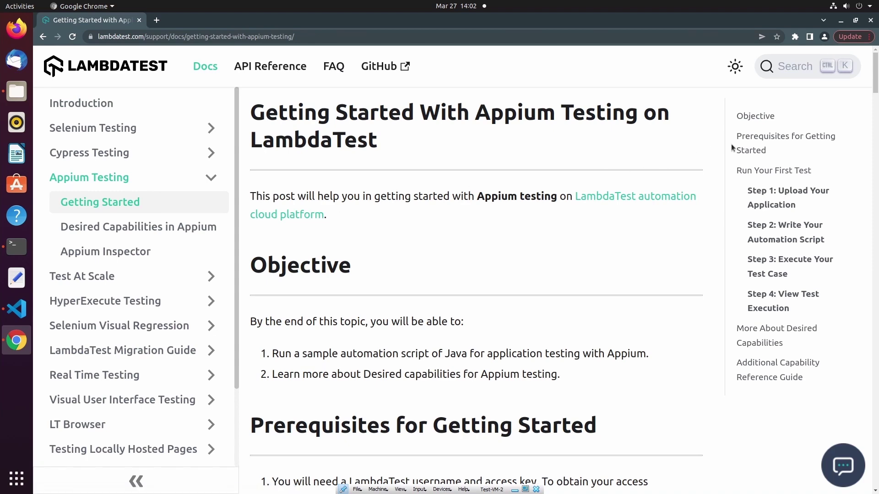
scroll(400, 341, down, 1)
scroll(400, 342, down, 1)
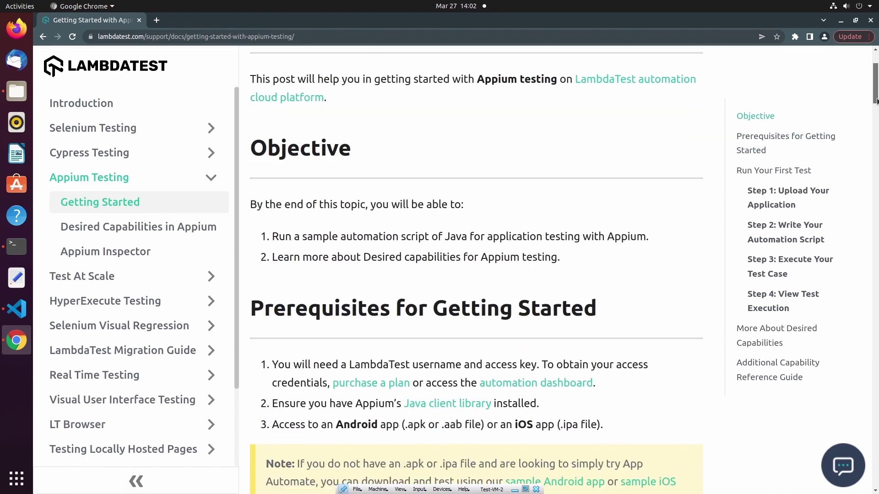
scroll(400, 341, down, 2)
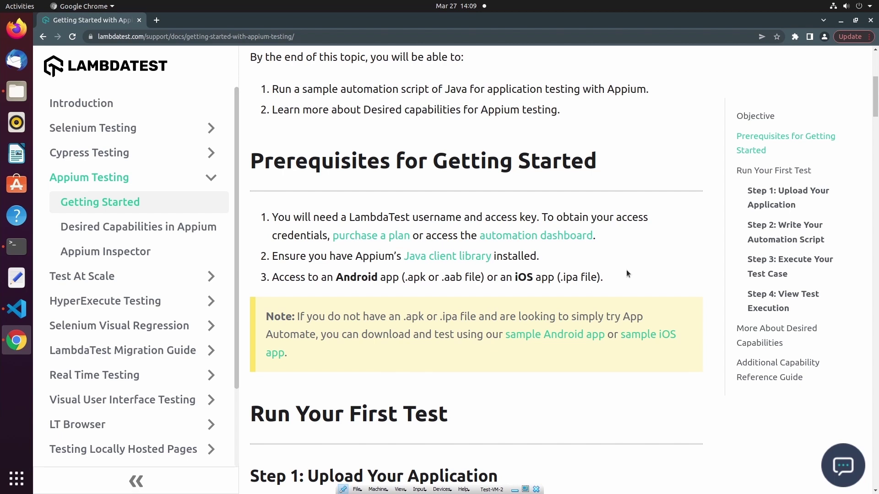
scroll(626, 274, down, 2)
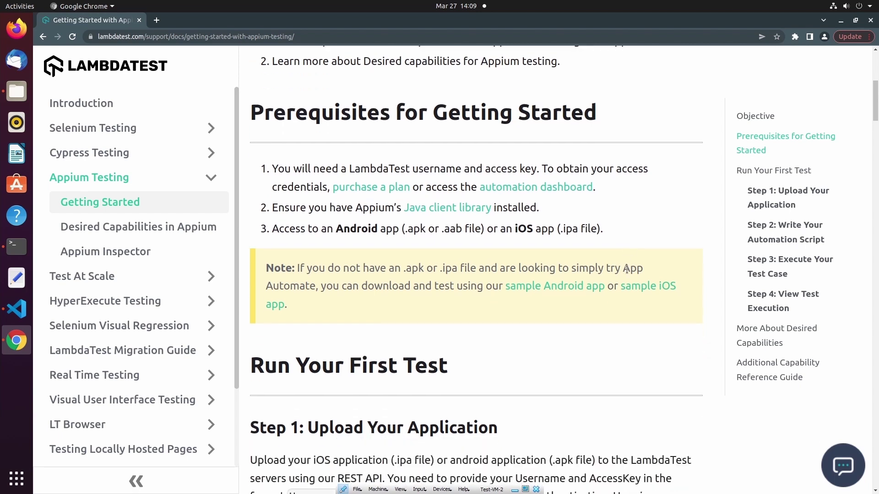
scroll(626, 273, down, 1)
scroll(626, 270, down, 1)
scroll(626, 270, down, 1)
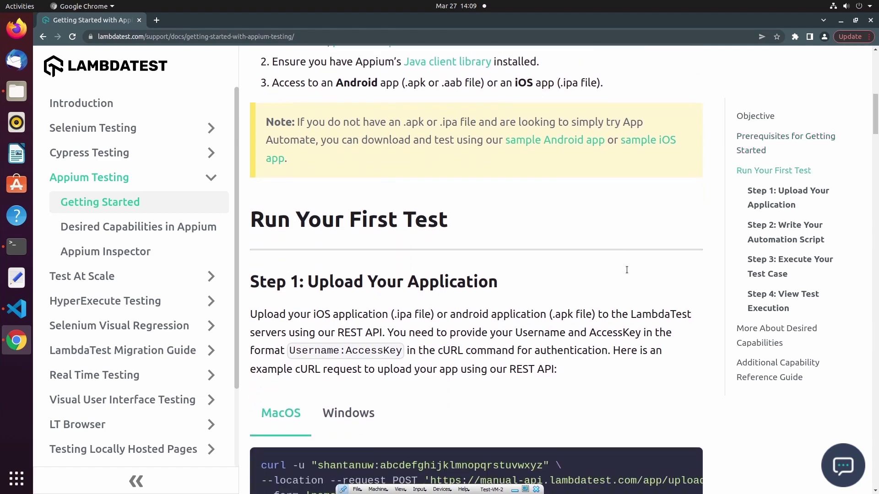
scroll(626, 270, down, 2)
scroll(626, 270, down, 2)
scroll(626, 270, down, 2)
scroll(627, 270, down, 1)
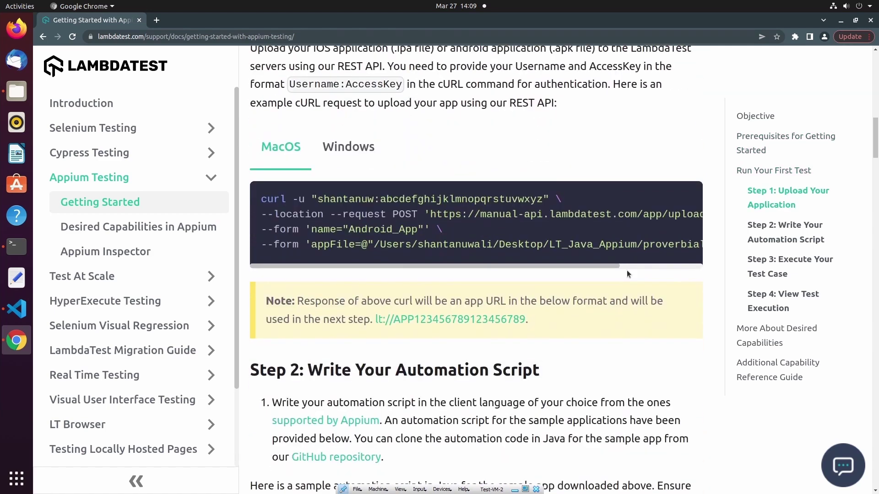
scroll(626, 270, down, 1)
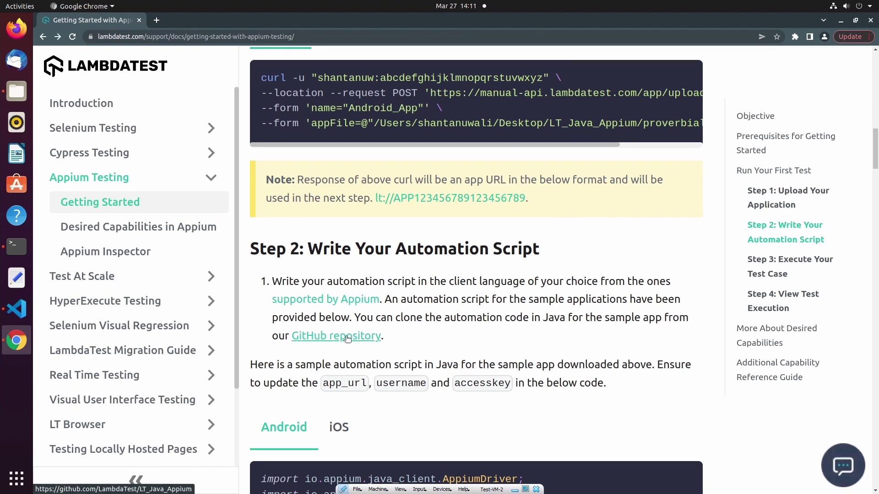
Open LambdaTest in a new tab and go to Dashboard > Real Device > App Automation.
right_click(157, 77)
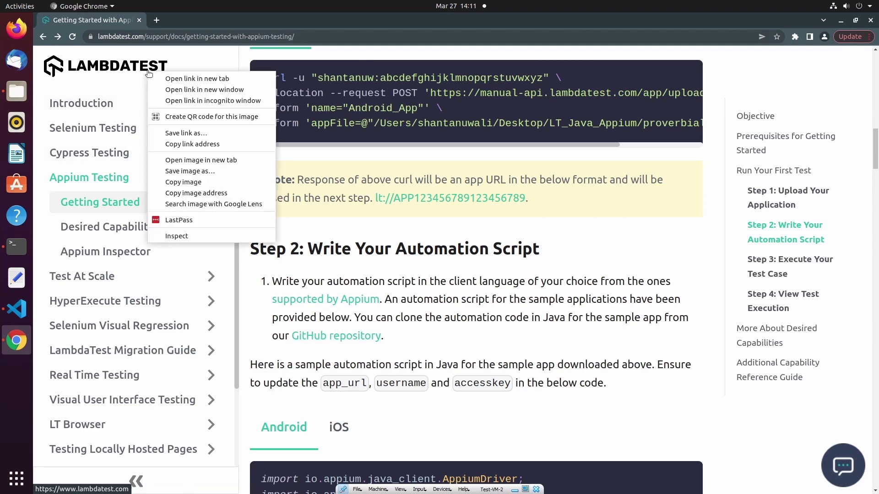
click(186, 77)
click(184, 19)
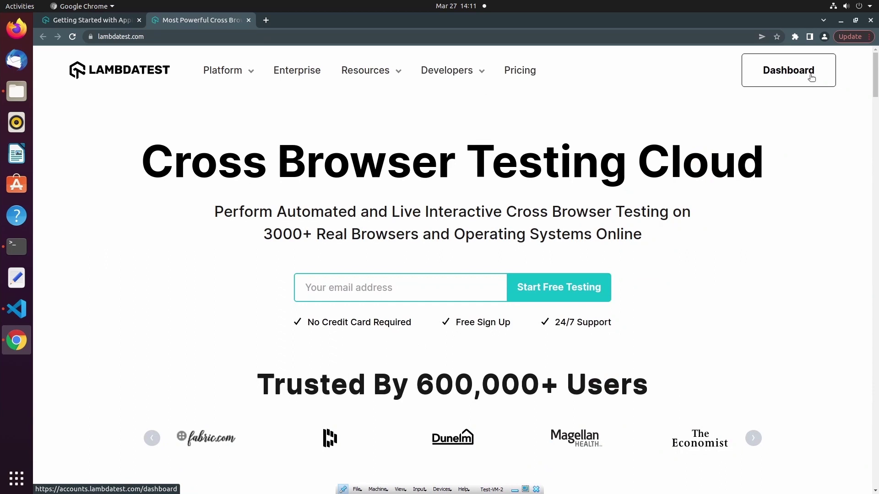
click(809, 75)
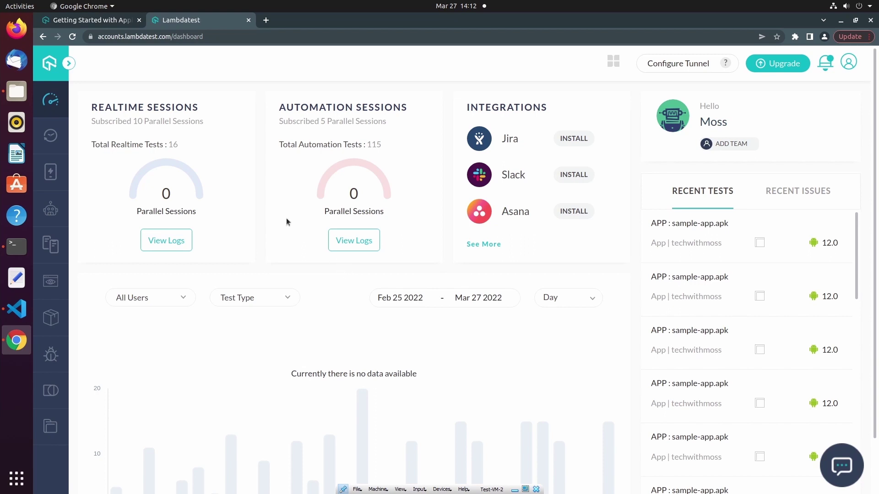
click(69, 63)
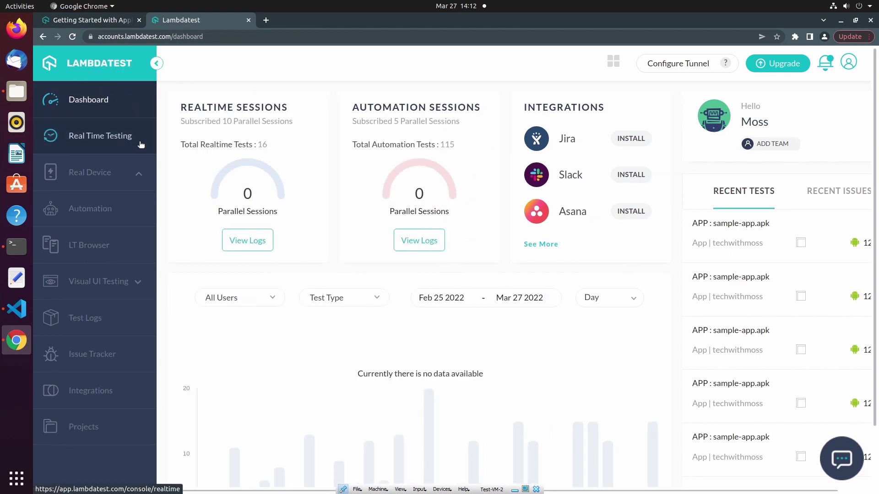
click(136, 176)
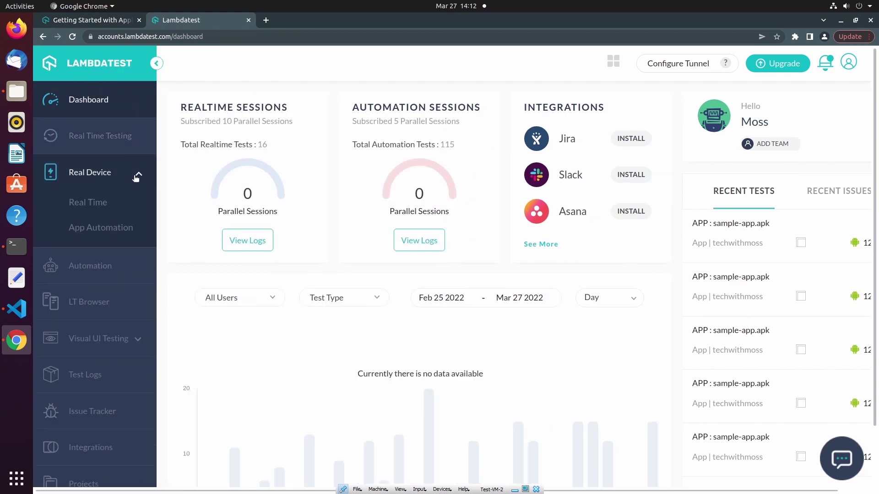
click(114, 231)
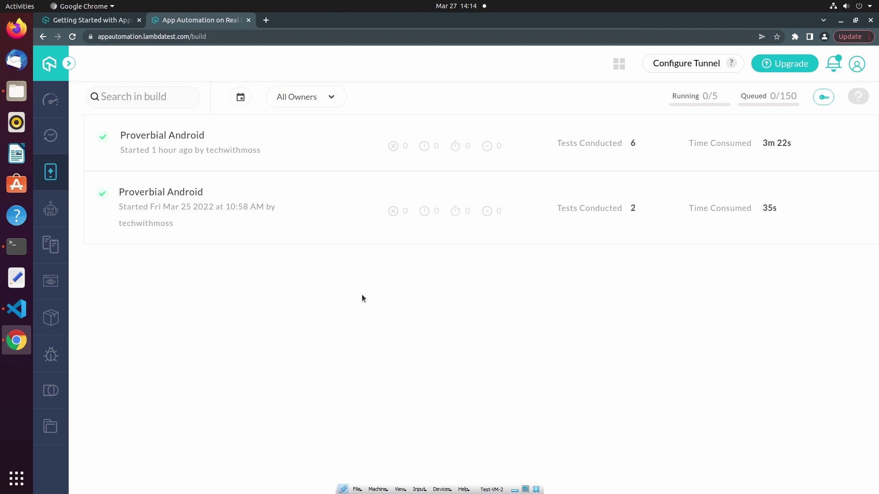
click(824, 98)
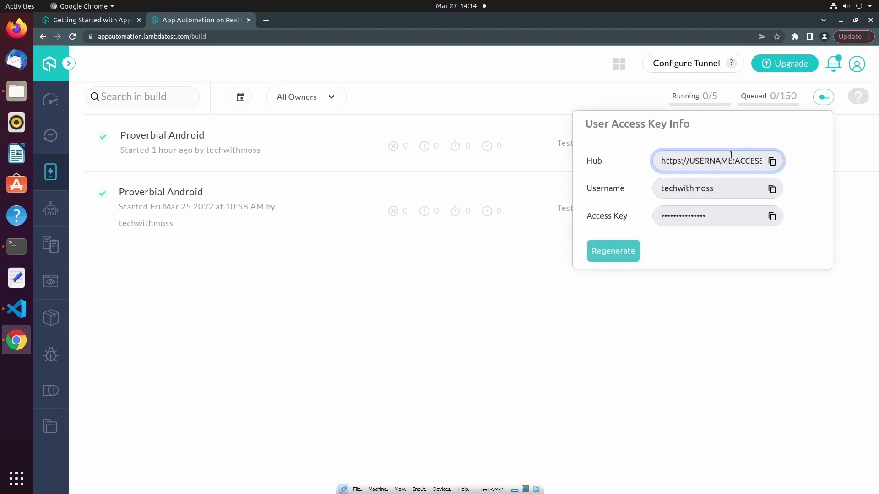
drag(720, 161, 784, 160)
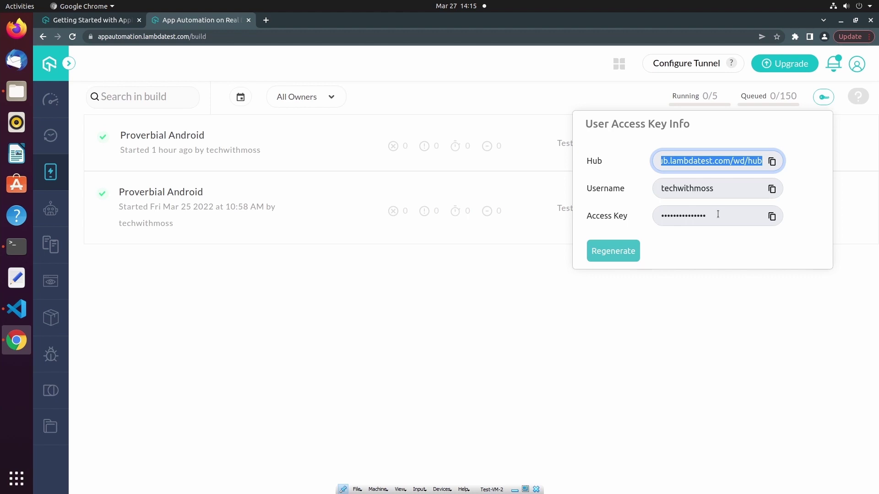
click(411, 287)
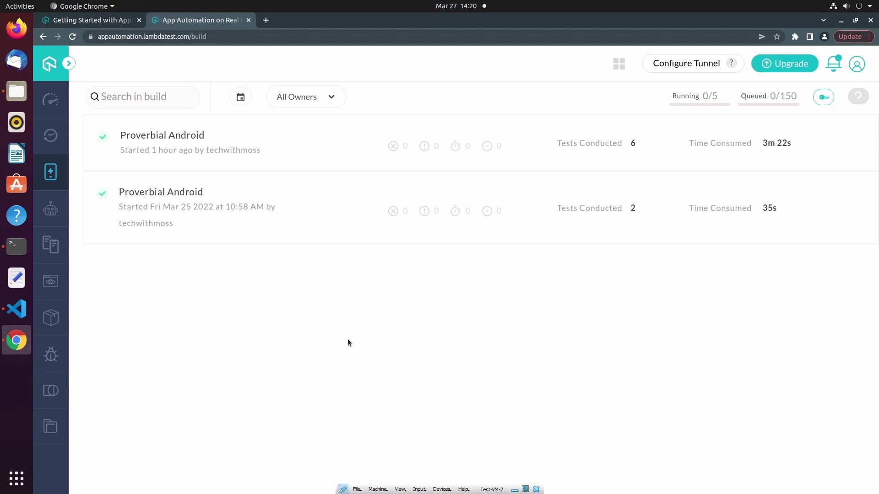
click(103, 23)
scroll(431, 276, down, 2)
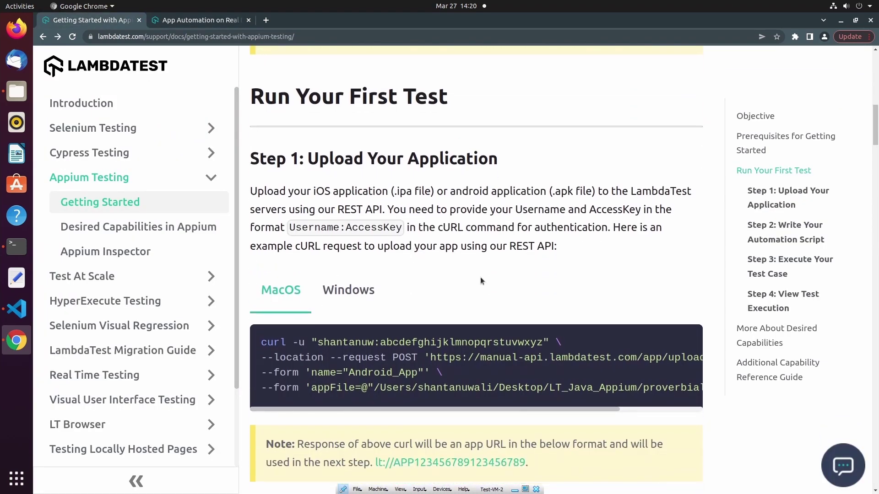
Show the Windows curl upload command in the Appium guide, then return to Visual Studio Code.
click(362, 296)
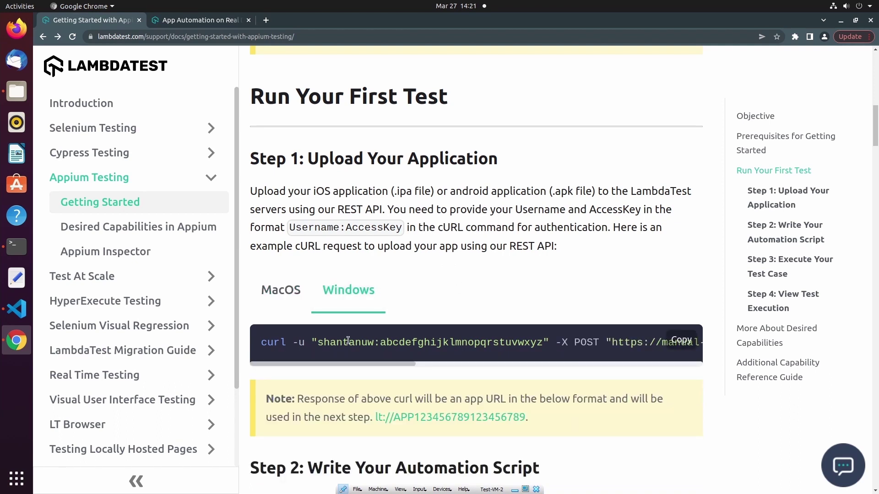
mouse_move(425, 342)
drag(394, 363, 514, 363)
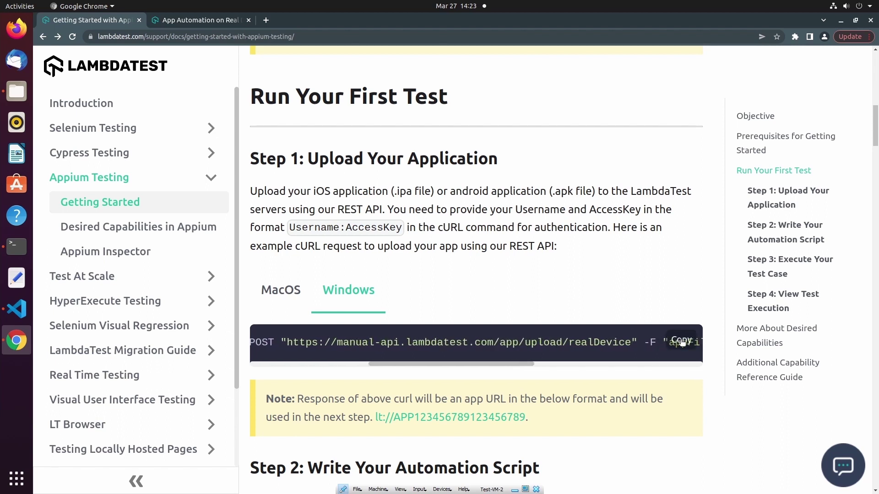
drag(489, 365, 358, 353)
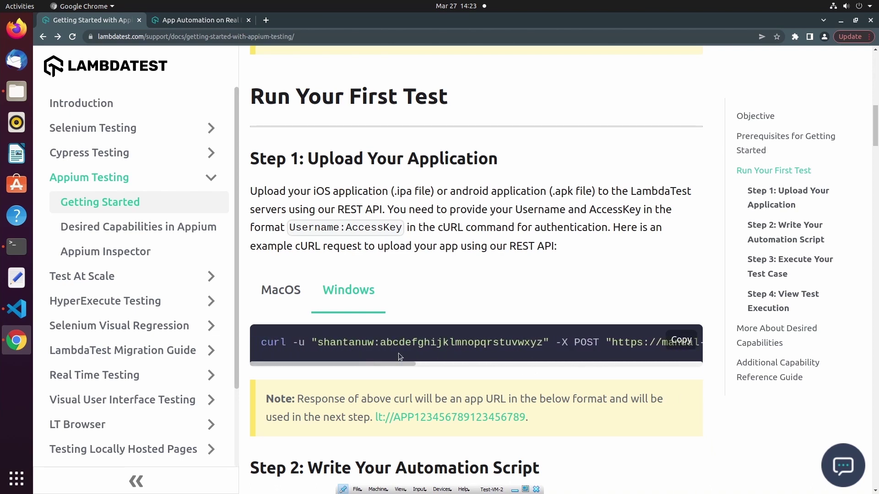
drag(378, 364, 672, 356)
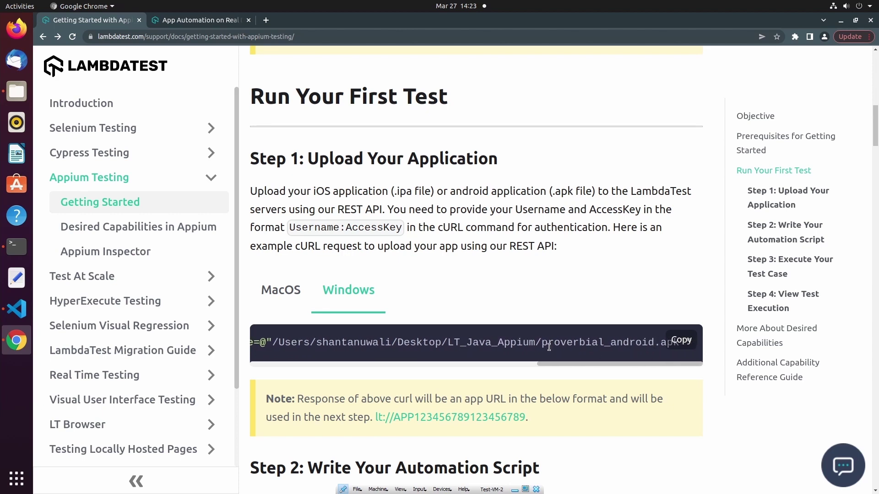
drag(573, 364, 236, 359)
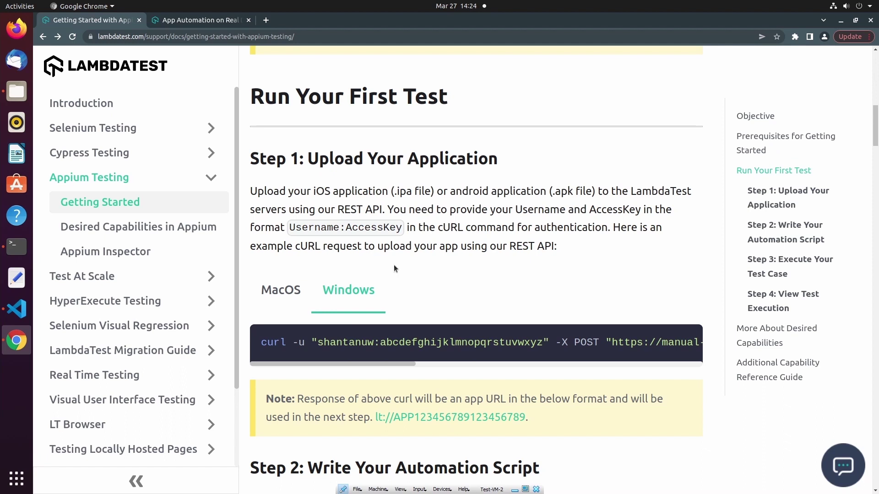
click(14, 311)
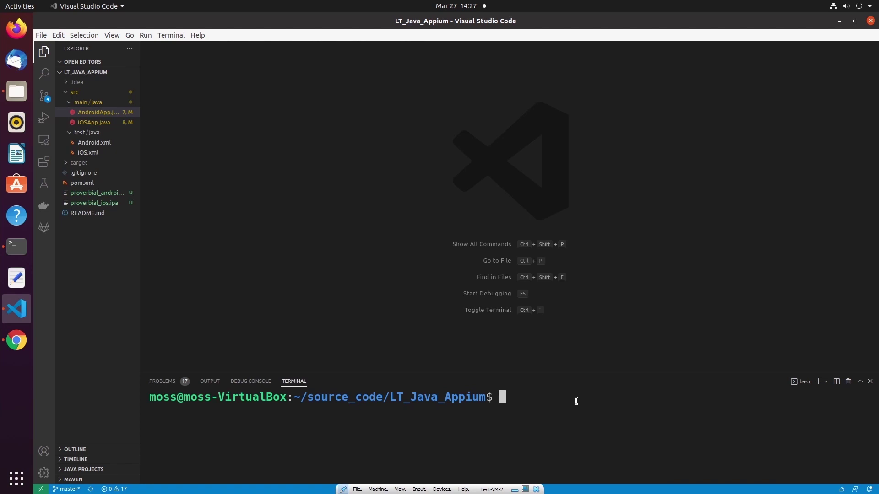
text(ls)
Run ls in the LT_Java_Appium folder and enlarge the terminal panel.
key(Return)
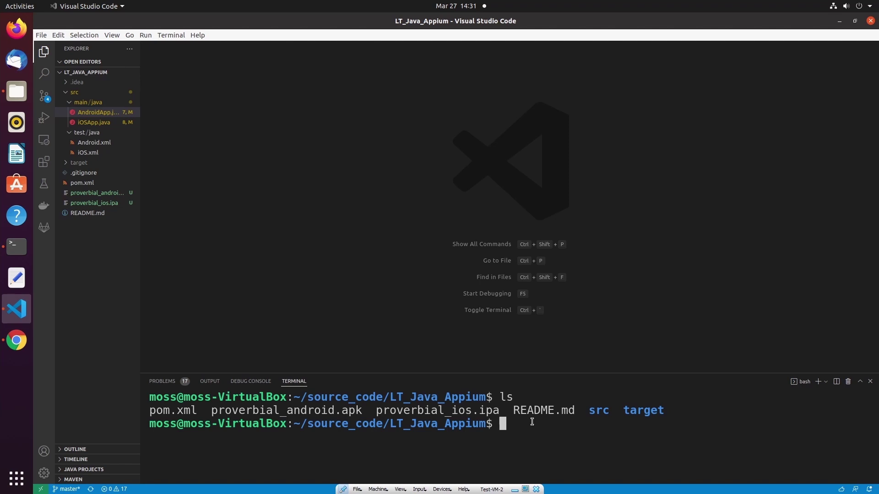
drag(537, 374, 542, 298)
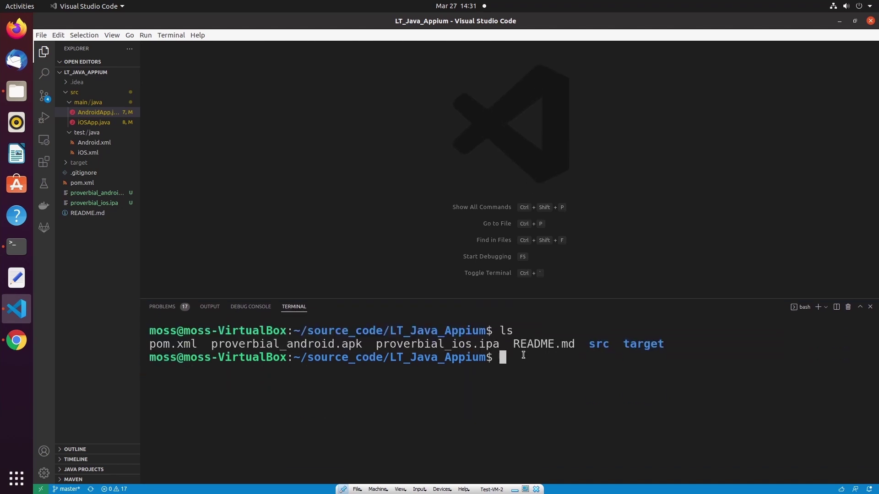
key(Up)
Upload proverbial_android.apk via the curl realDevice endpoint and copy the returned lt:// app_url.
key(Up)
key(Up)
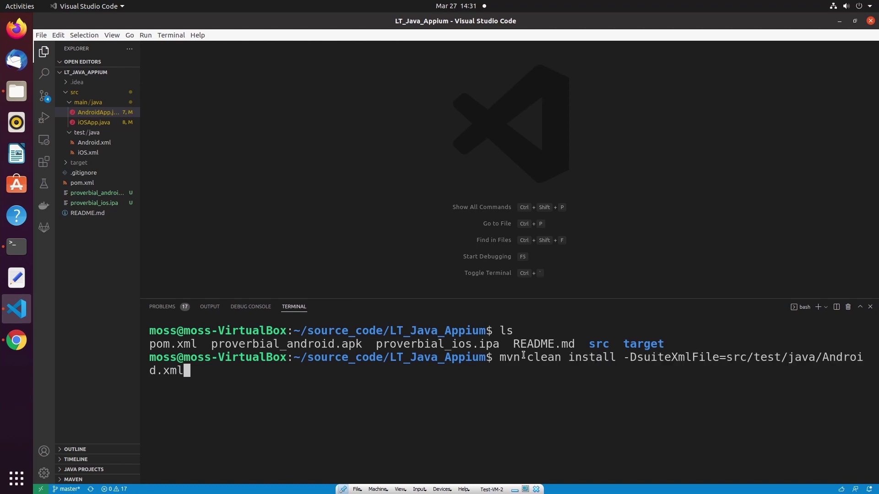
key(Up)
key(Up)
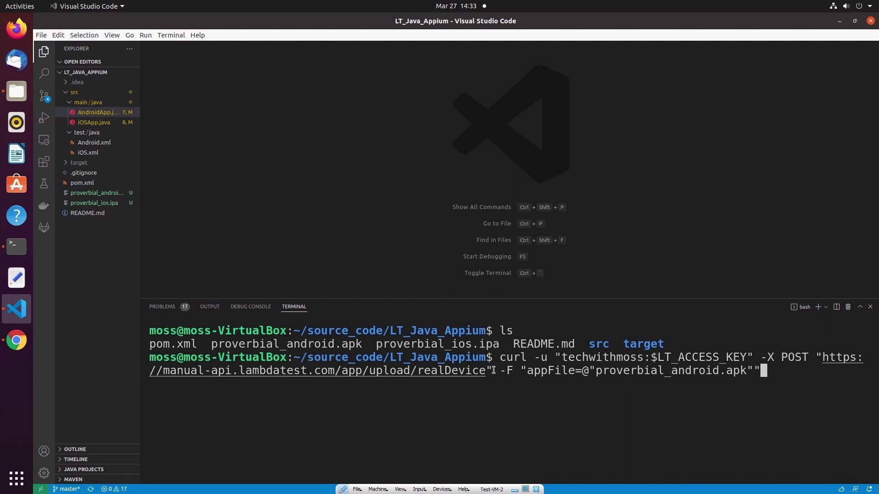
key(Return)
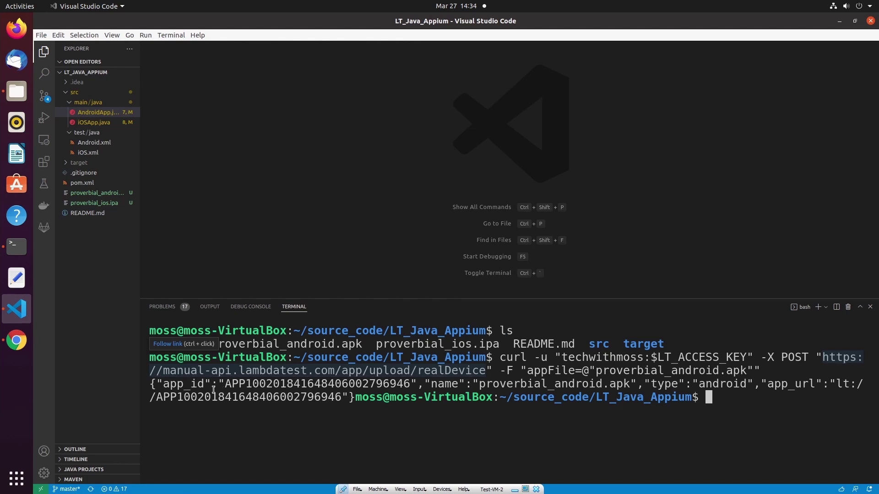
drag(150, 385, 212, 385)
drag(296, 390, 403, 384)
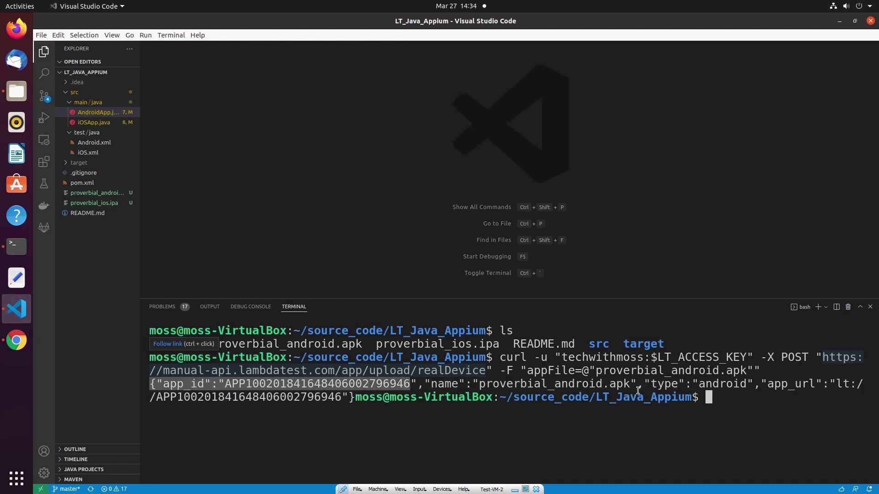
mouse_move(766, 384)
mouse_down()
mouse_move(801, 396)
mouse_move(350, 397)
mouse_up()
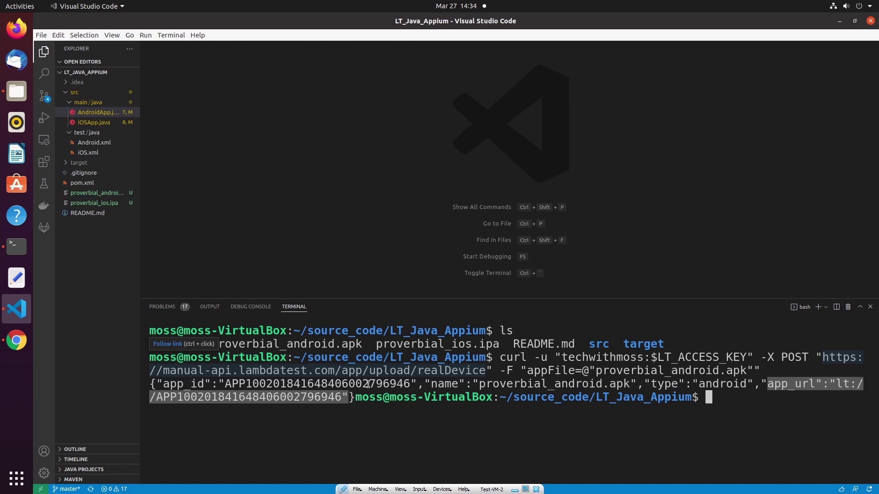
click(363, 401)
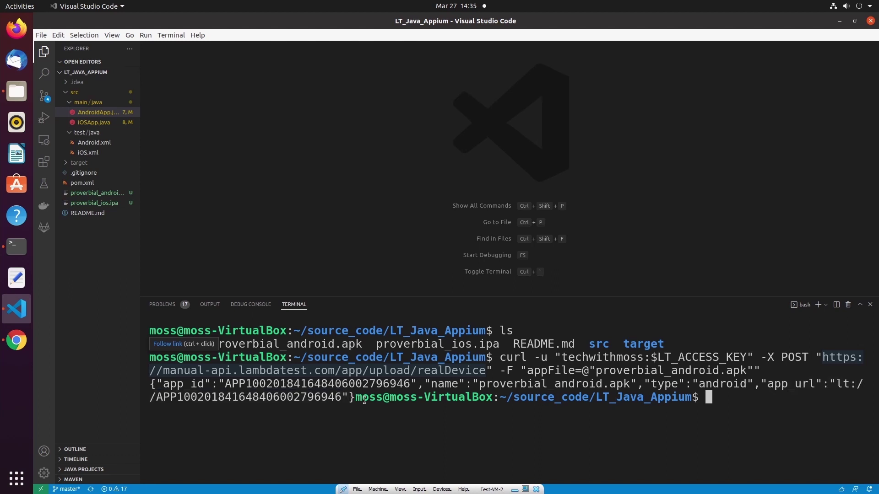
mouse_move(342, 397)
mouse_down()
mouse_move(720, 376)
mouse_move(838, 383)
mouse_up()
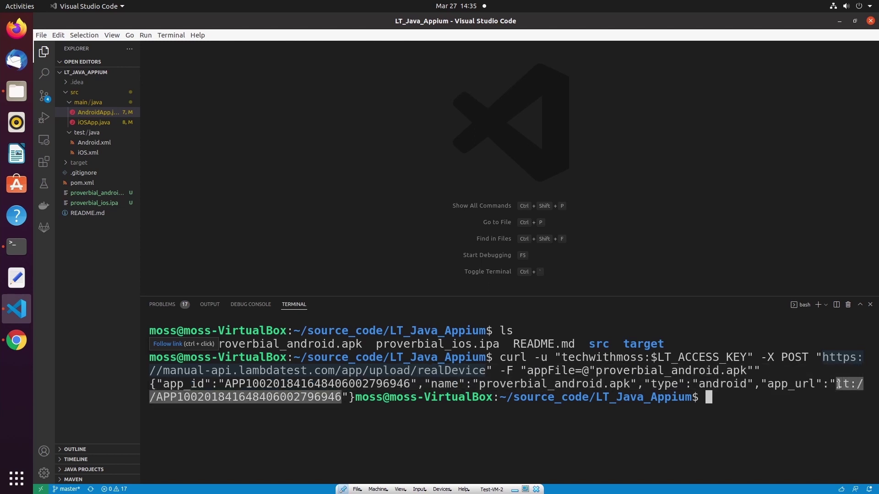
right_click(840, 384)
click(790, 304)
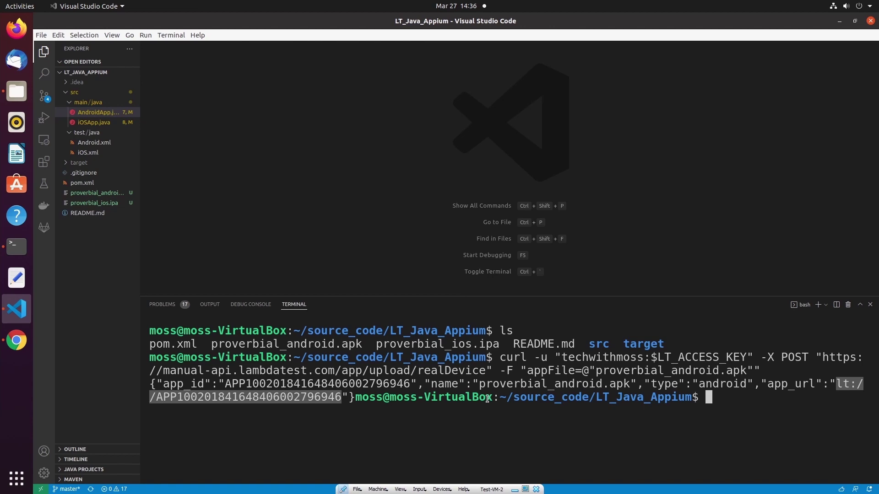
Open AndroidApp.java from the Explorer to review credentials, grid URL and capabilities.
click(99, 113)
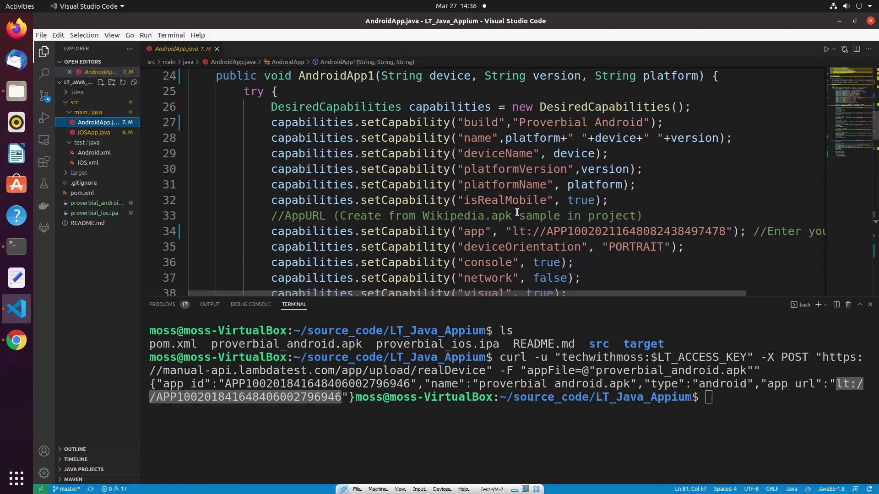
scroll(859, 81, up, 7)
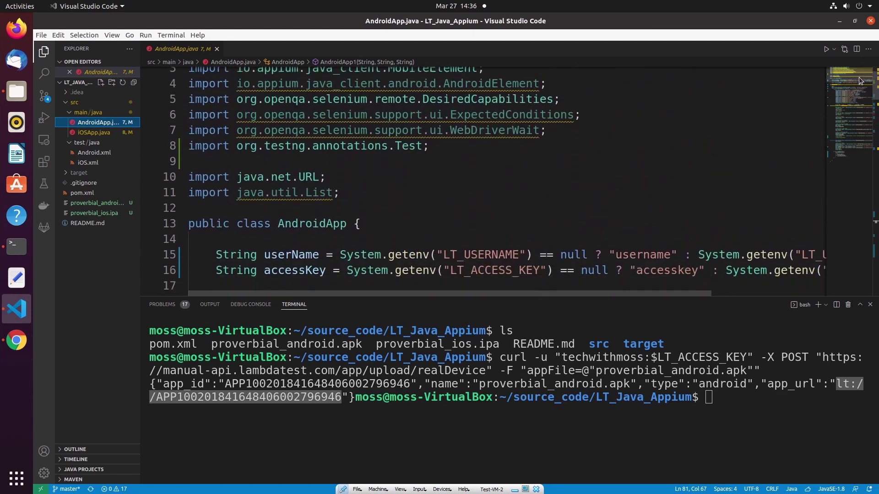
scroll(860, 82, down, 1)
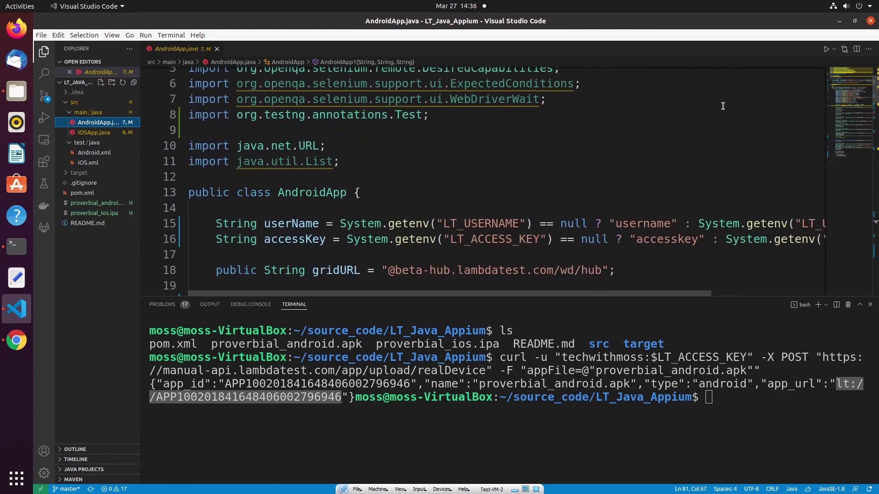
scroll(722, 105, up, 1)
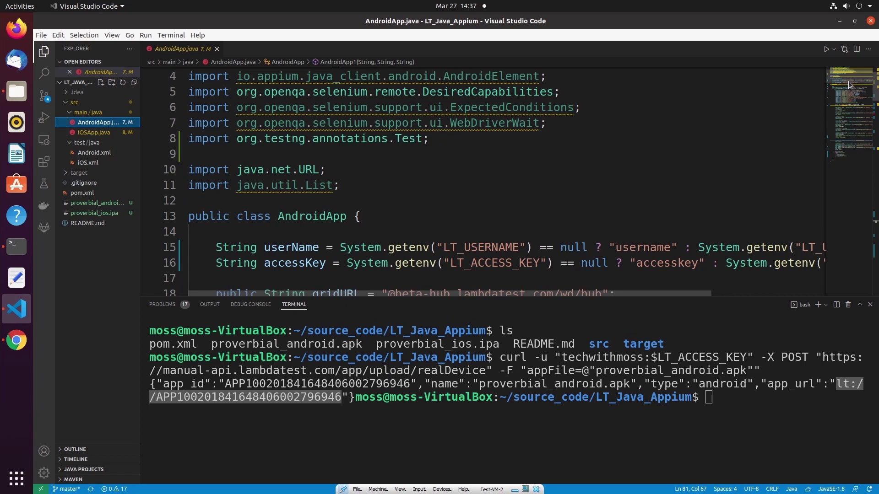
scroll(848, 86, down, 2)
scroll(850, 89, down, 2)
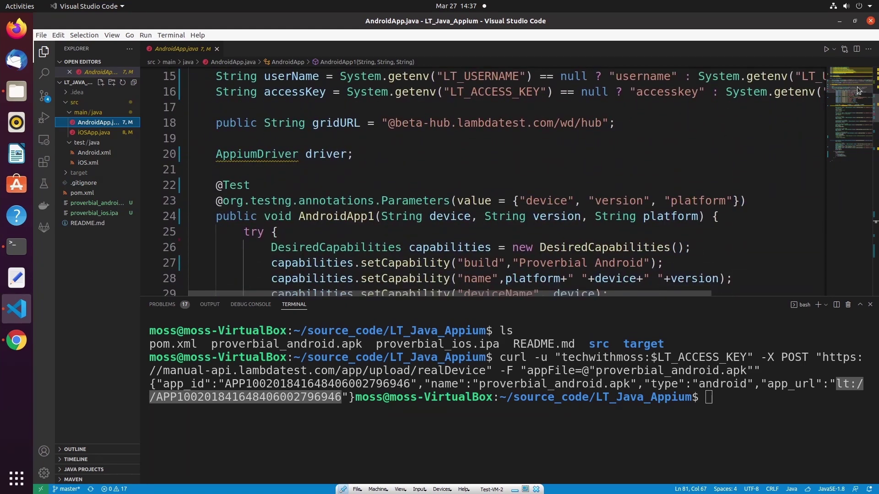
scroll(856, 89, up, 2)
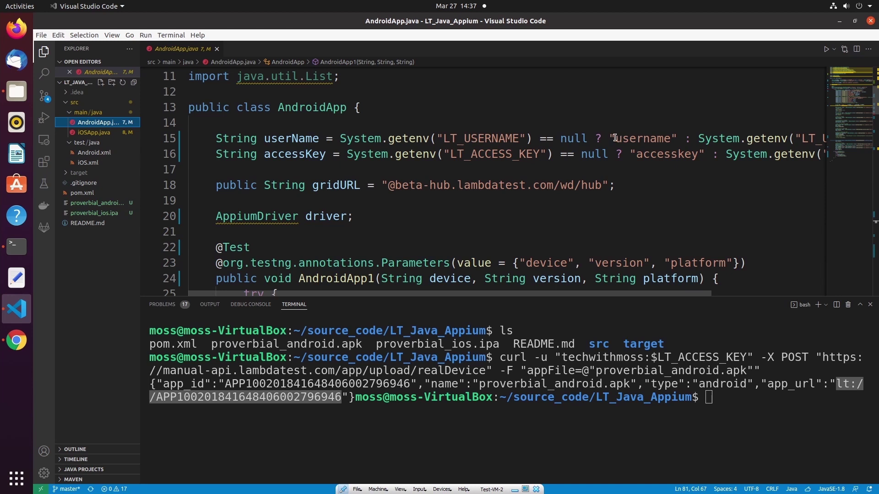
Replace the placeholder username on line 15 with the LambdaTest account name and save.
drag(616, 138, 670, 138)
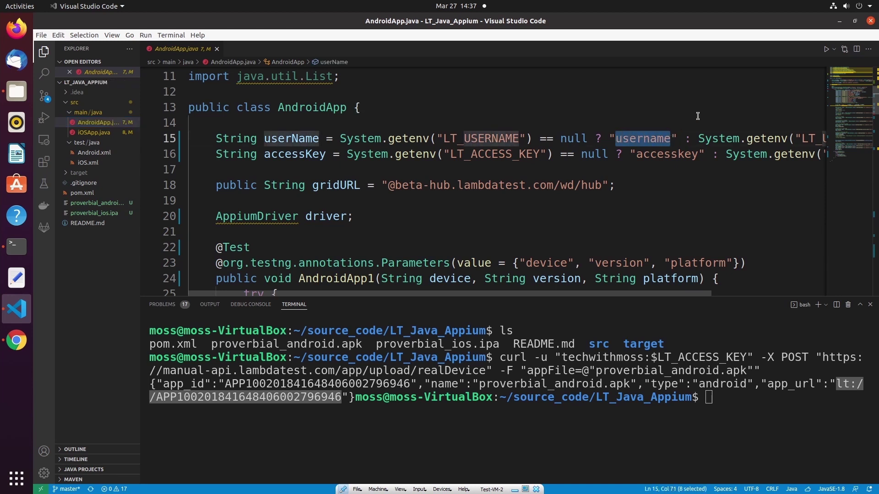
text(techwithmo)
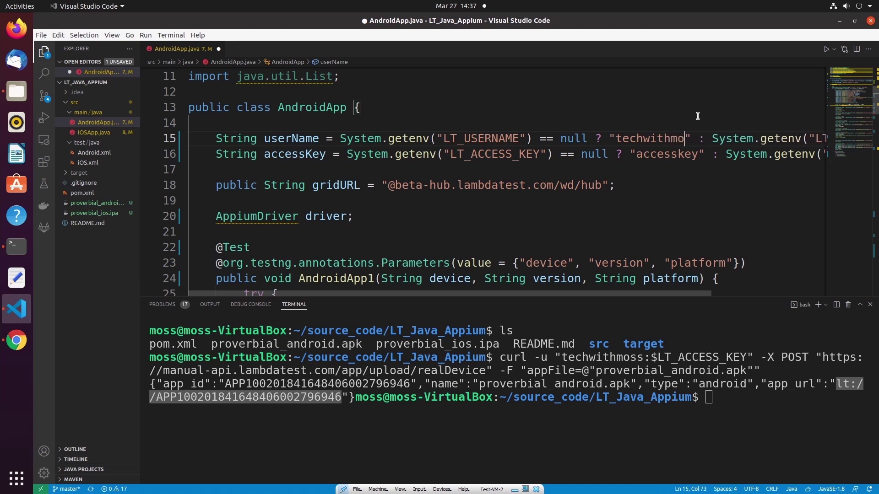
text(ss)
key(ctrl+s)
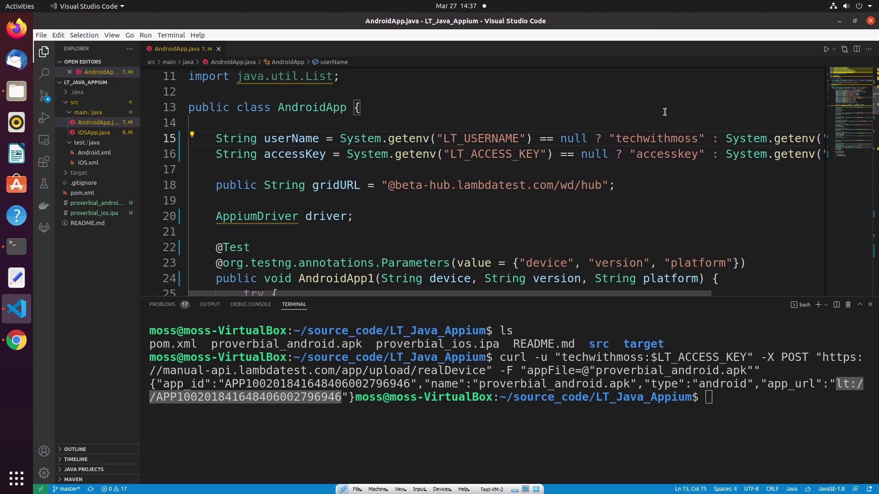
click(657, 115)
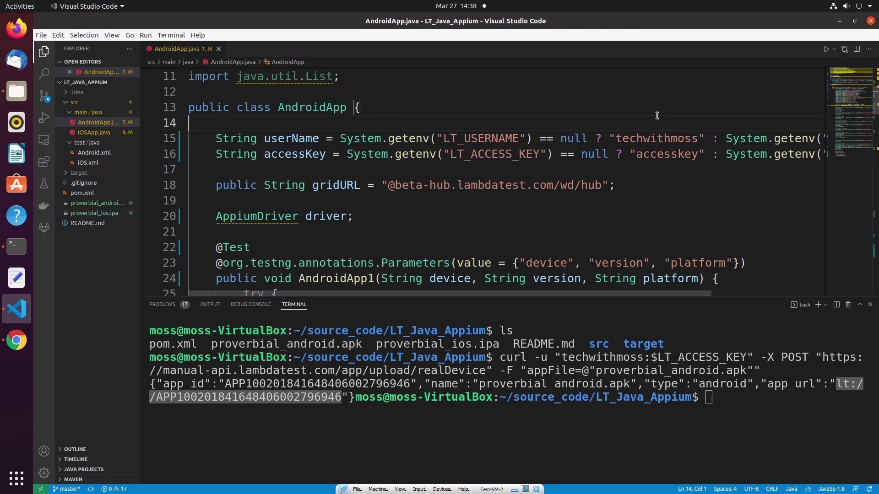
Highlight LT_ACCESS_KEY, the gridURL field and the LambdaTest hub address.
drag(450, 154, 540, 155)
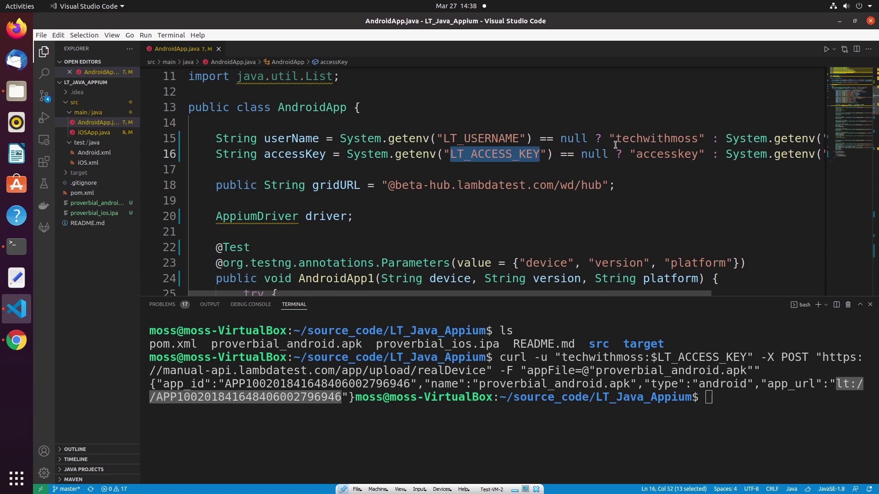
drag(312, 185, 360, 185)
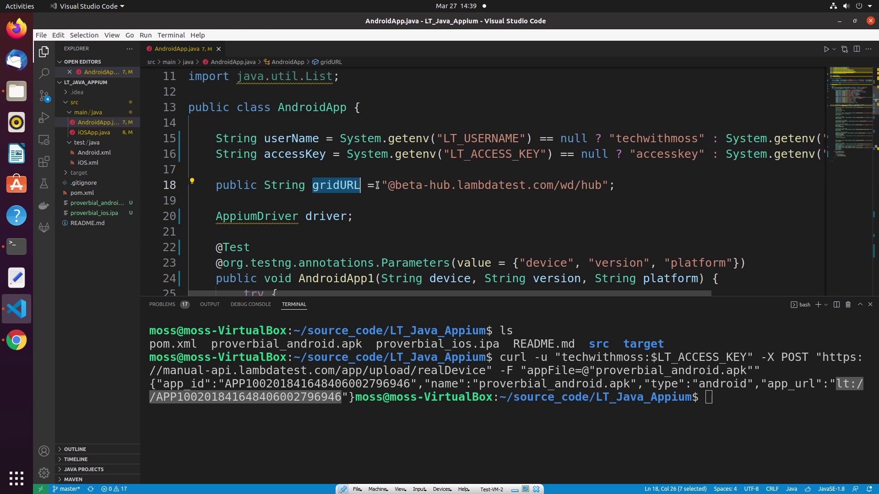
drag(388, 186, 607, 185)
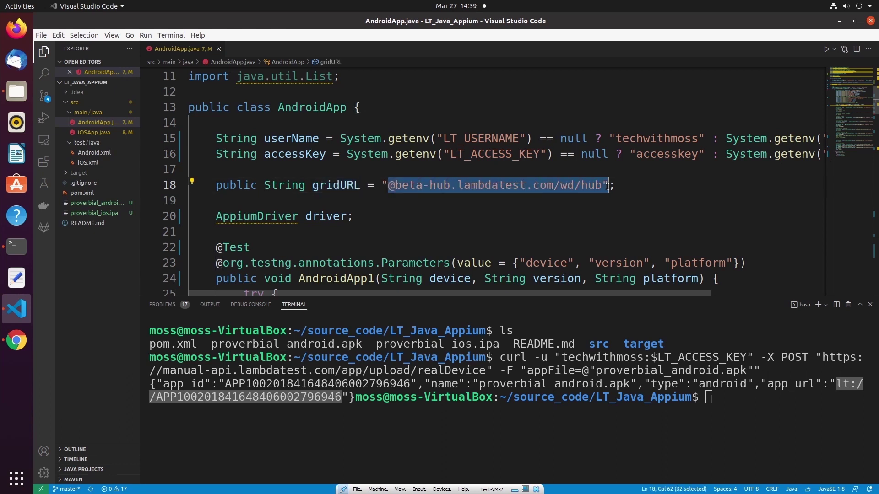
click(657, 184)
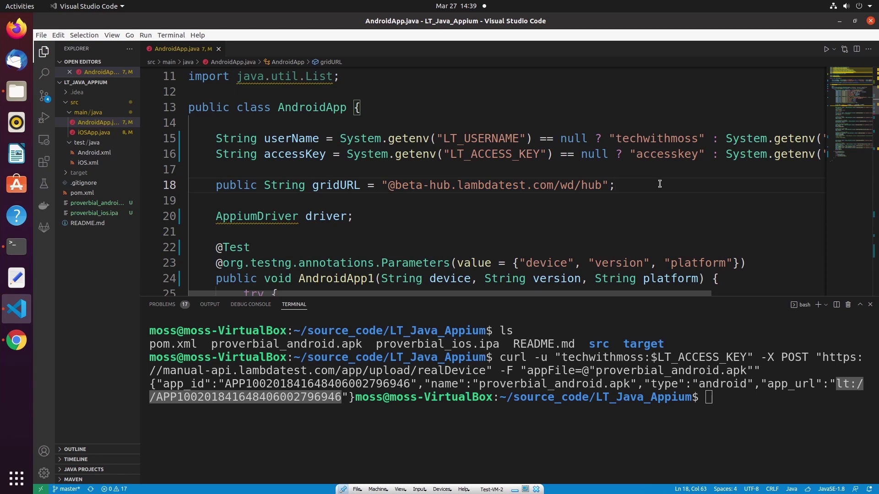
scroll(848, 86, down, 3)
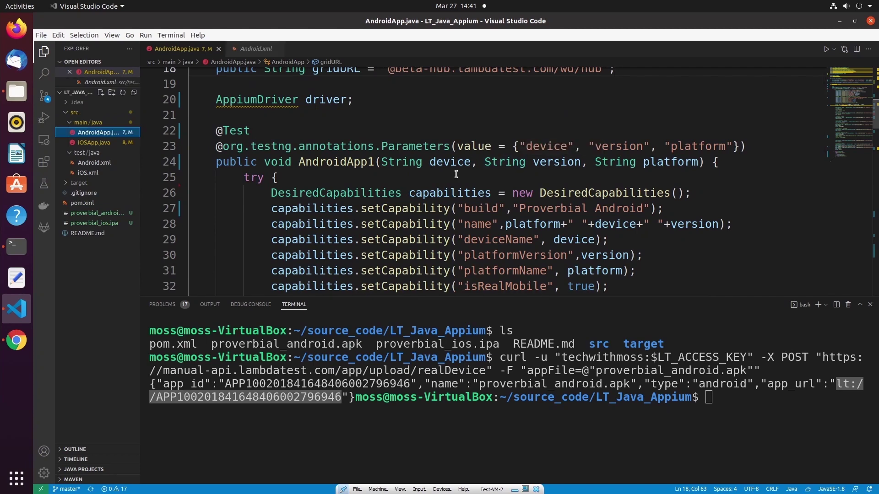
Review Android.xml's Galaxy S21 Ultra 5G and Galaxy S21 device entries, then return to AndroidApp.java.
click(104, 163)
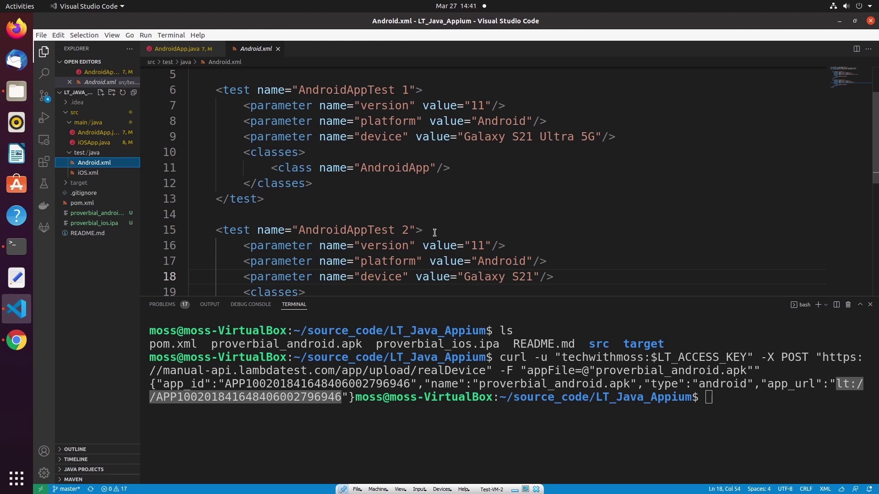
drag(464, 134, 593, 137)
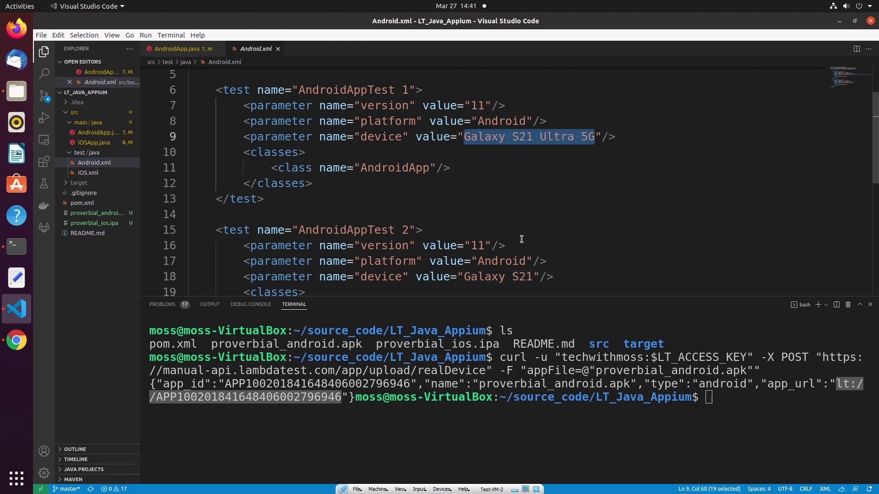
click(463, 277)
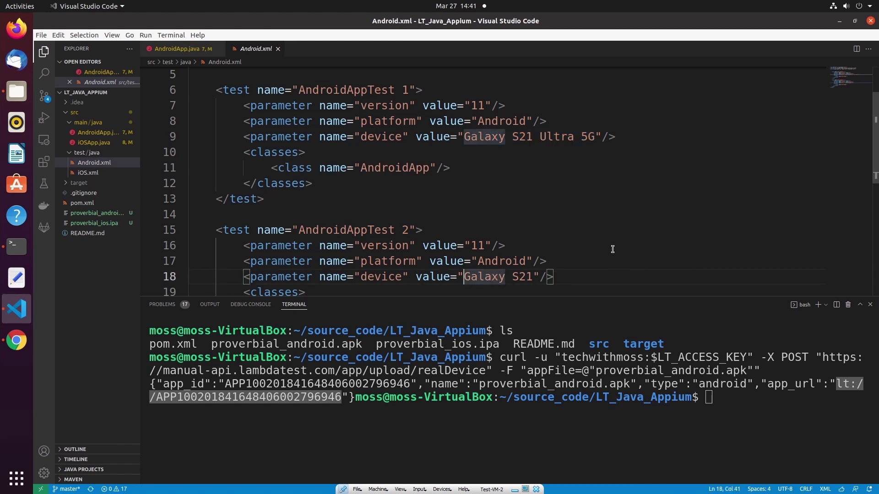
click(171, 48)
scroll(502, 119, up, 1)
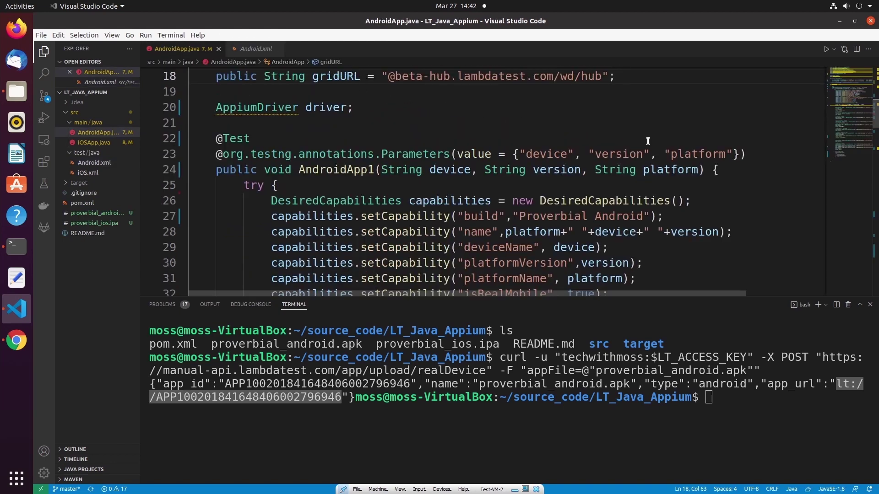
scroll(857, 96, down, 1)
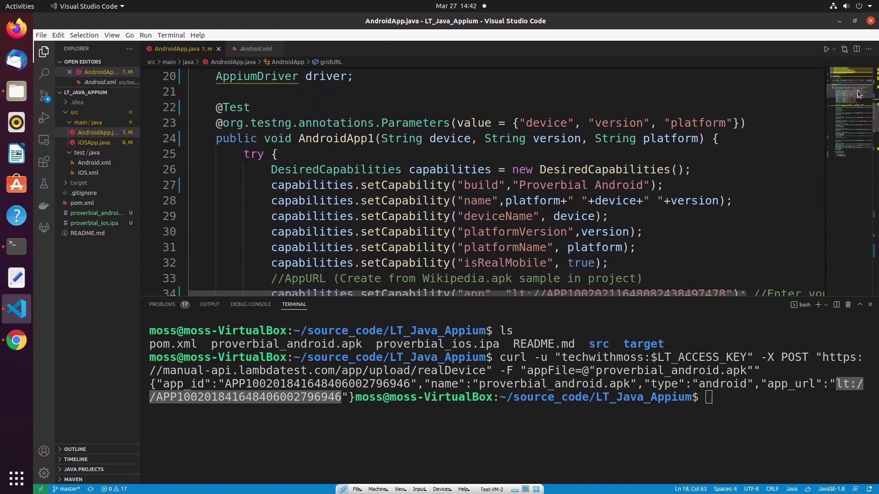
scroll(858, 95, down, 1)
scroll(858, 95, down, 1)
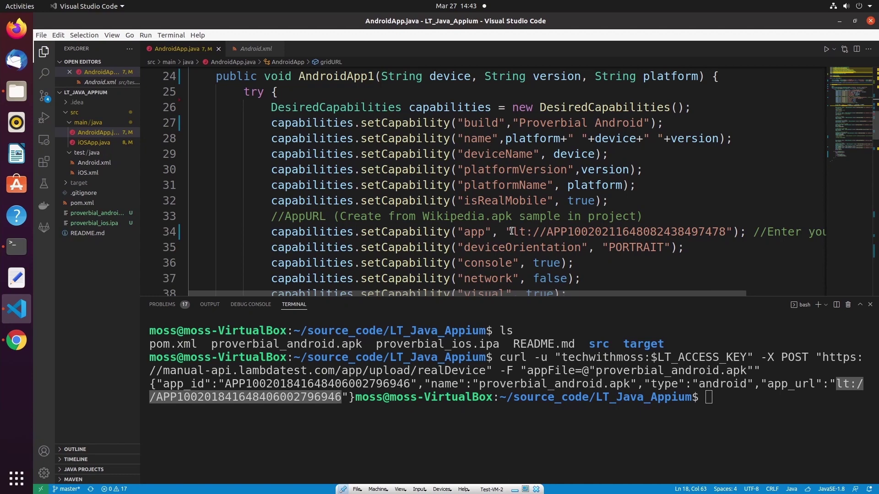
Paste the copied app URL over the old lt:// value on line 34.
drag(512, 231, 727, 233)
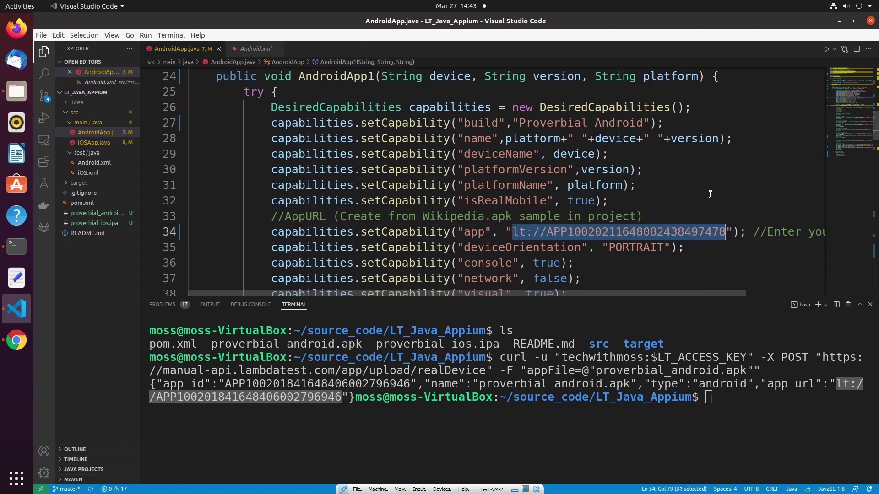
key(ctrl+v)
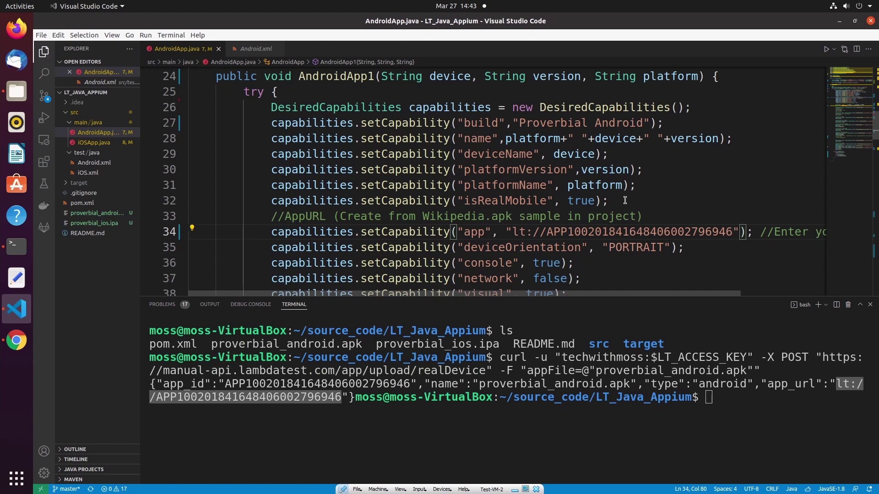
scroll(704, 163, down, 1)
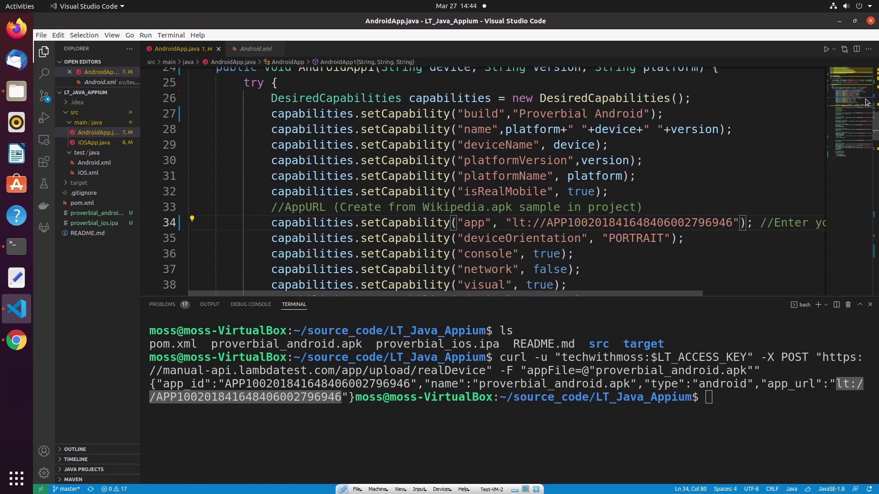
scroll(857, 101, down, 2)
scroll(857, 102, down, 1)
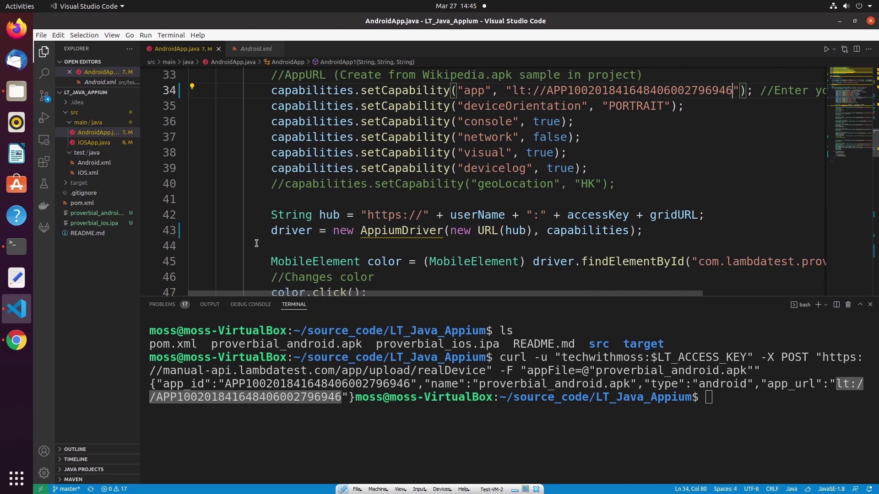
scroll(843, 98, down, 1)
scroll(841, 103, down, 1)
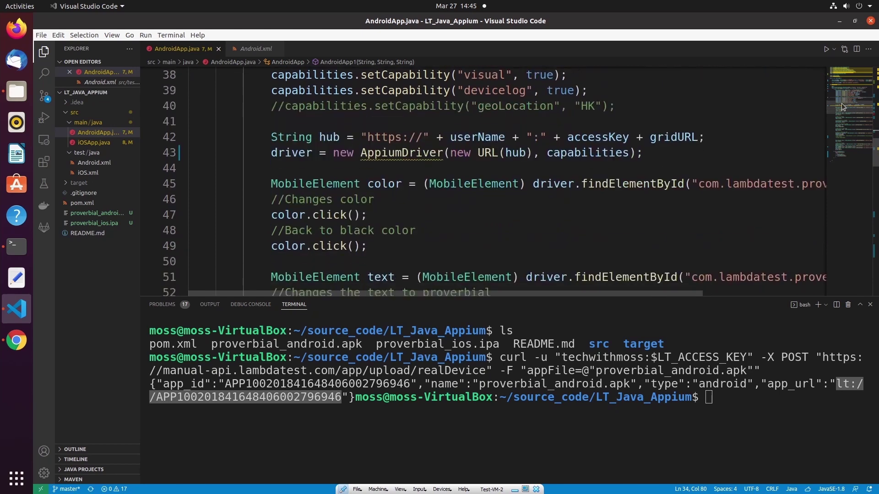
scroll(383, 241, up, 1)
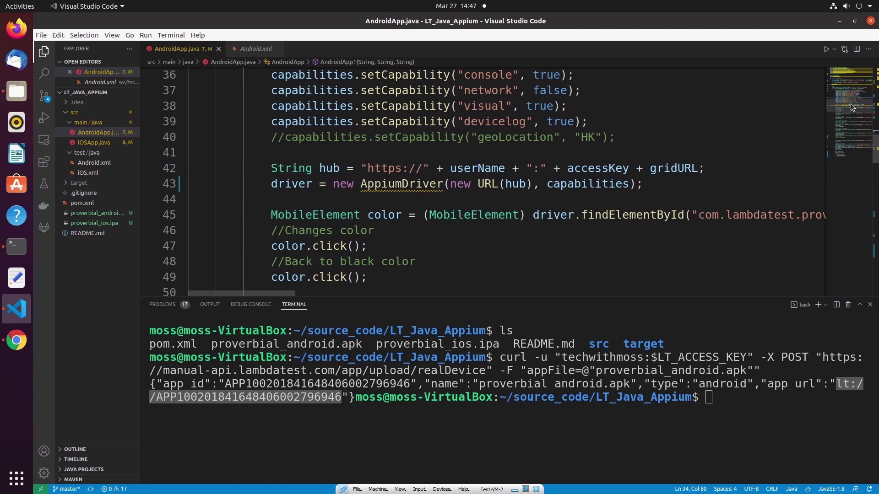
drag(850, 105, 848, 153)
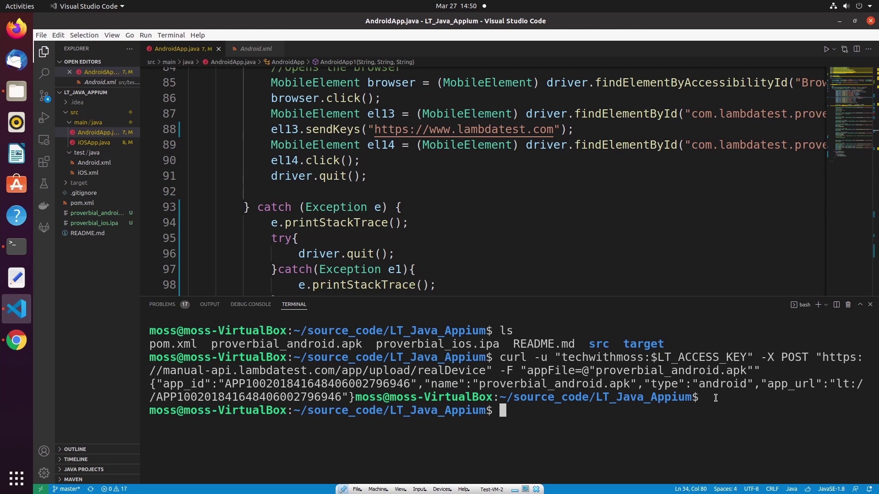
Run mvn clean install -DsuiteXmlFile=src/test/java/Android.xml to start the Android TestSuite.
key(Up)
key(Up)
key(Up)
key(Up)
key(Up)
key(Up)
key(Up)
key(Down)
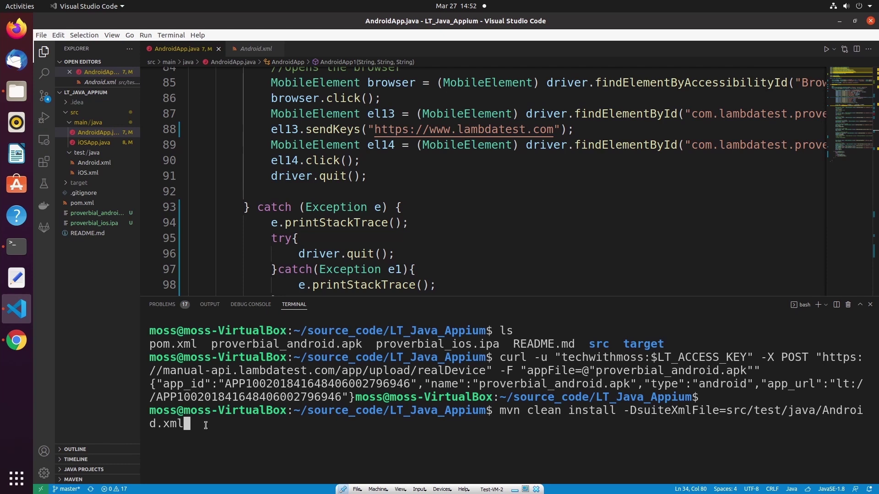
key(Return)
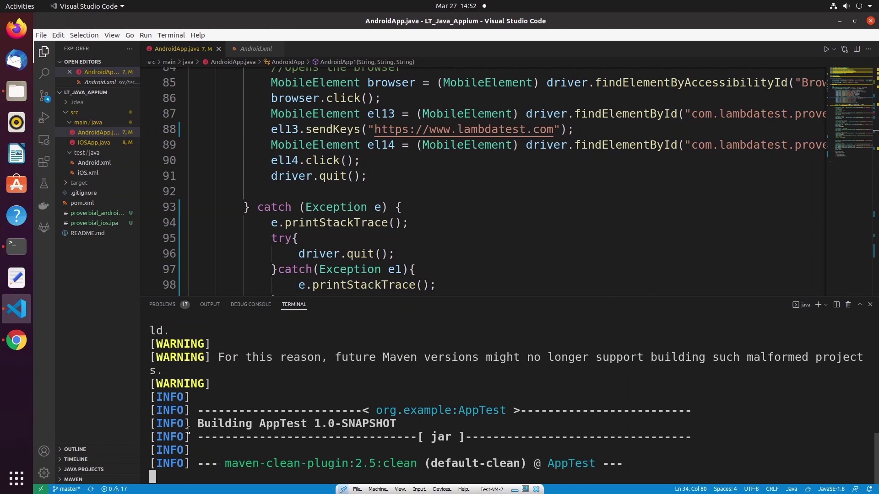
click(16, 341)
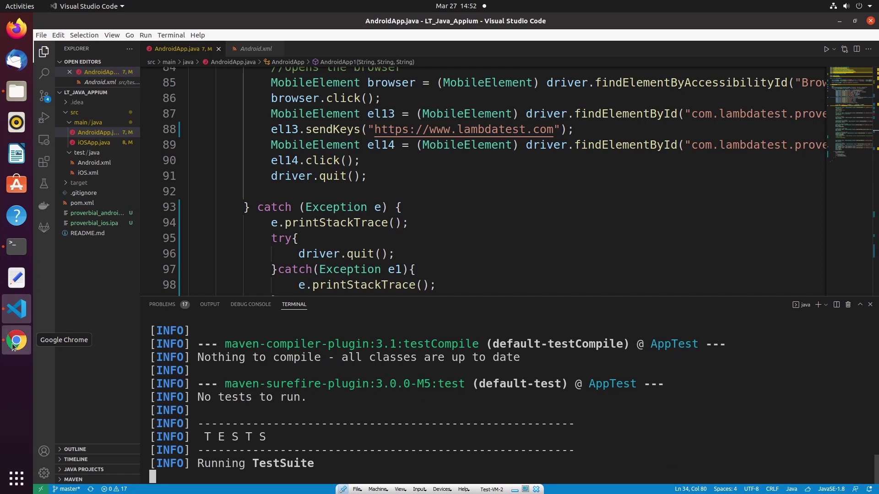
Open the running Proverbial Android build from Chrome's LambdaTest App Automation page.
click(200, 23)
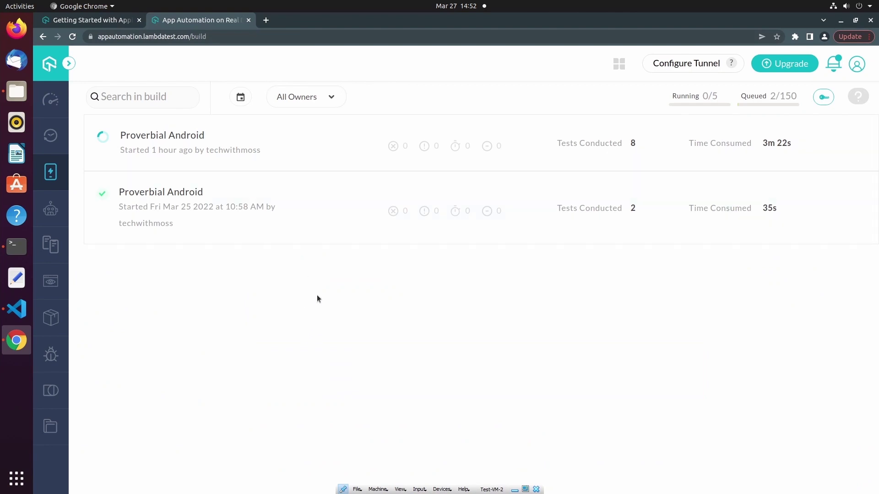
click(327, 151)
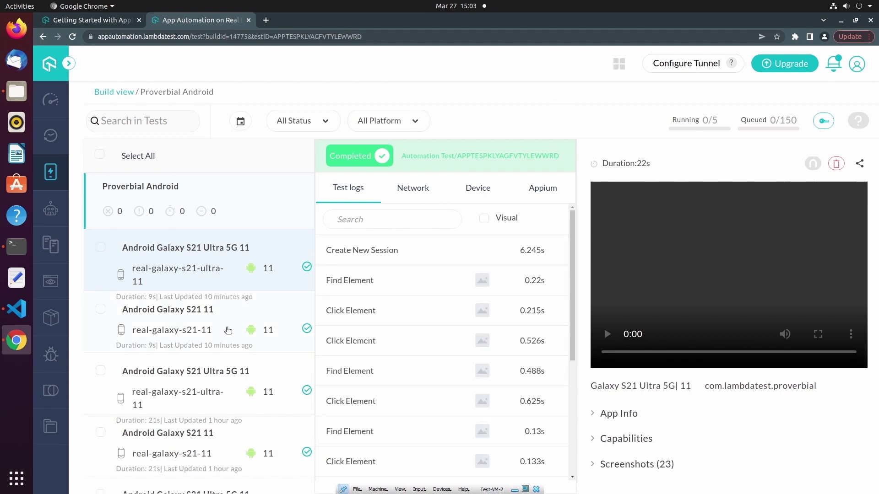
click(227, 329)
click(226, 277)
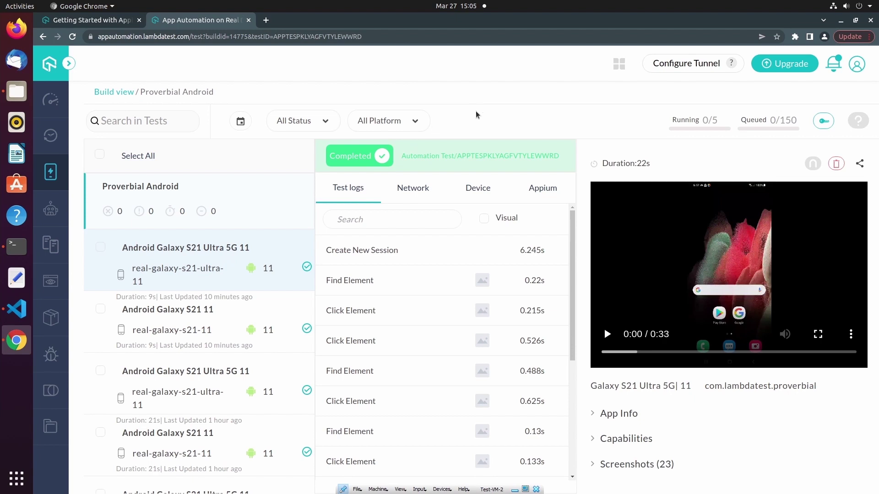
Play the Galaxy S21 Ultra 5G session video in full-screen mode.
click(817, 334)
mouse_move(14, 479)
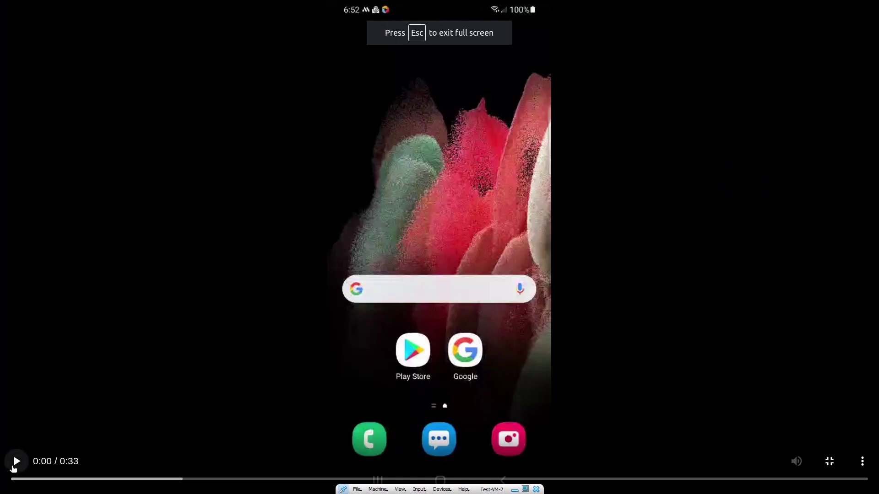
click(16, 462)
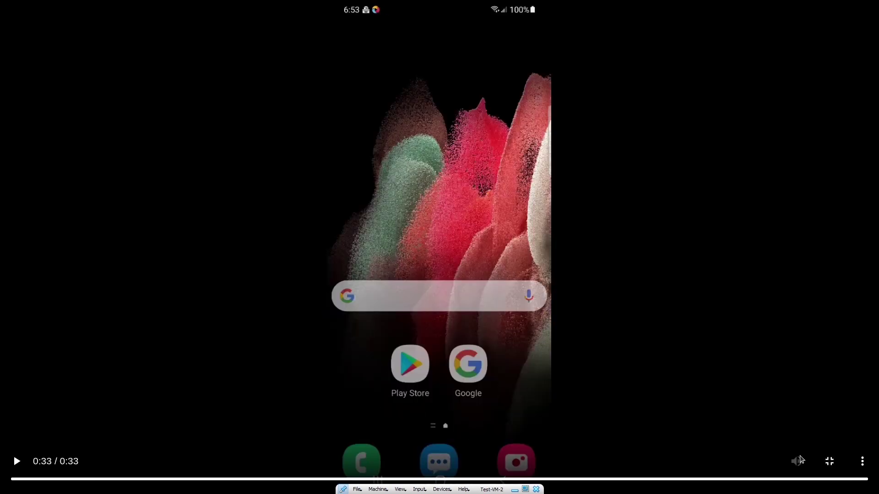
Exit full screen once the session video finishes playing.
click(830, 461)
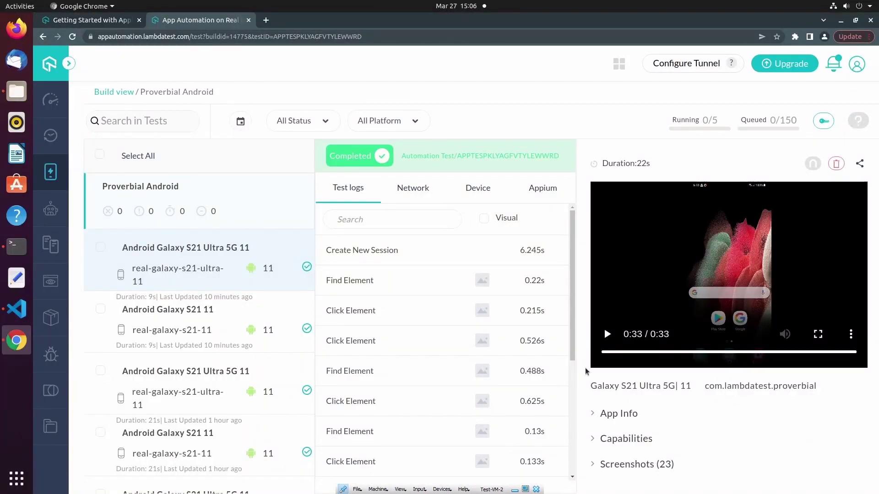
Browse the 23 screenshots, view one in its own tab, then expand App Info.
click(595, 465)
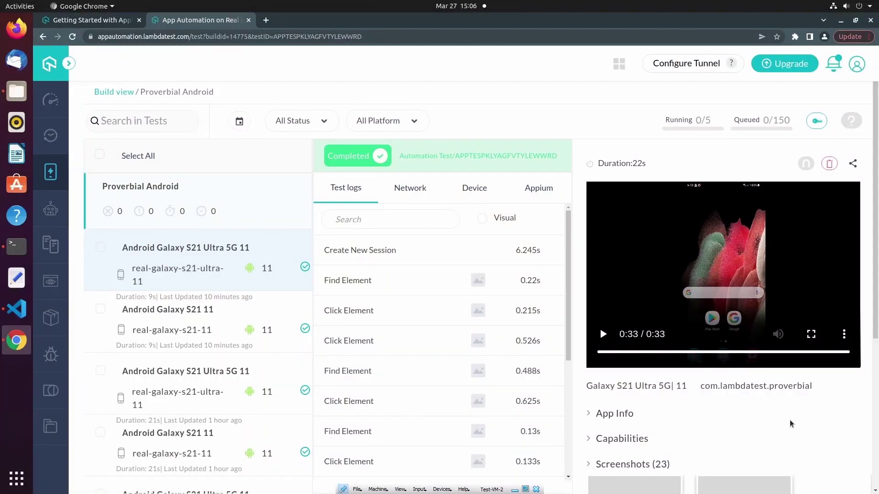
scroll(857, 413, down, 2)
scroll(857, 413, down, 1)
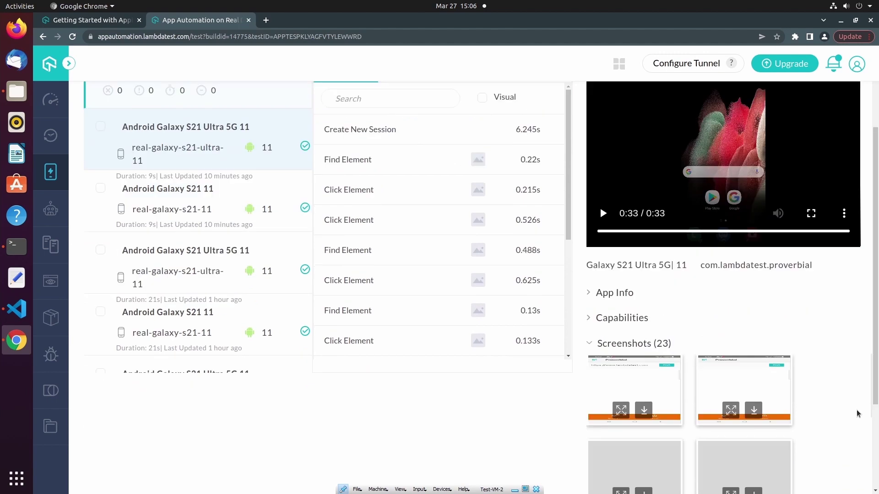
scroll(858, 412, down, 1)
scroll(857, 411, down, 1)
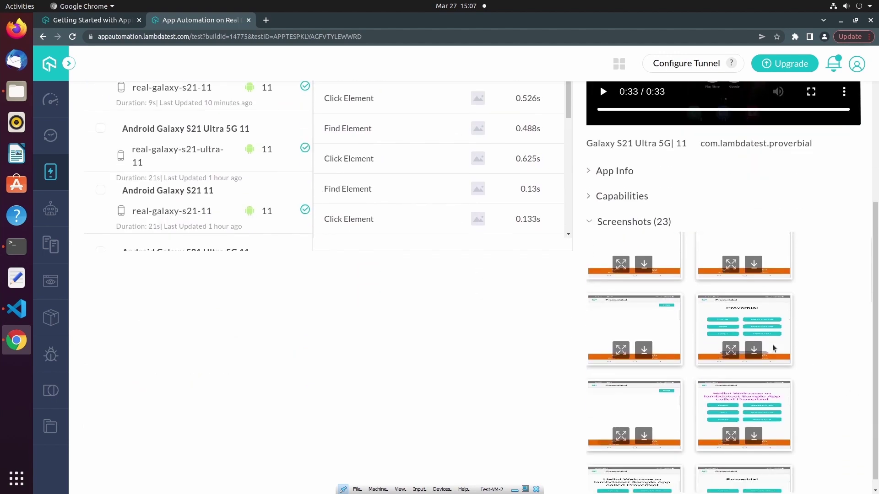
scroll(726, 323, down, 1)
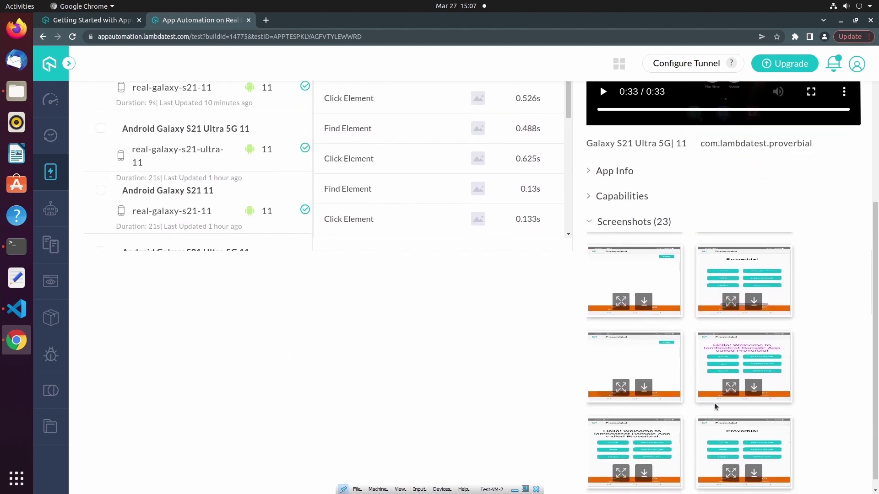
scroll(726, 417, down, 1)
scroll(731, 405, down, 1)
scroll(737, 390, down, 2)
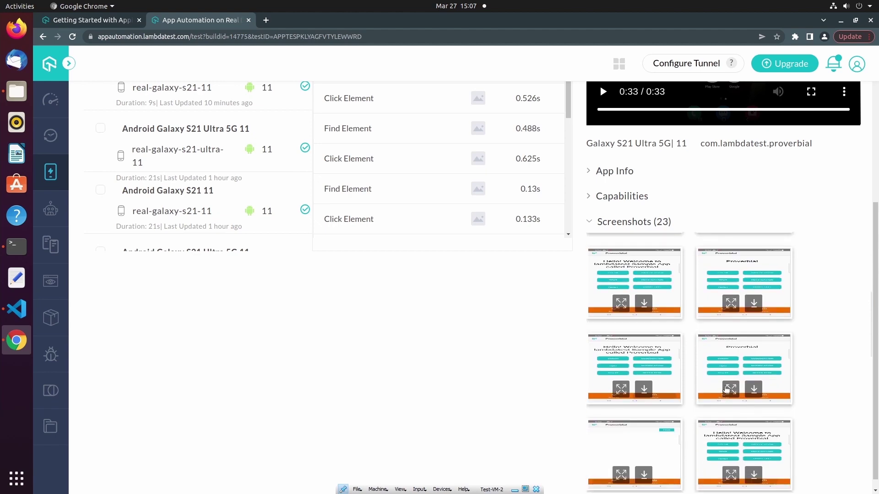
click(731, 389)
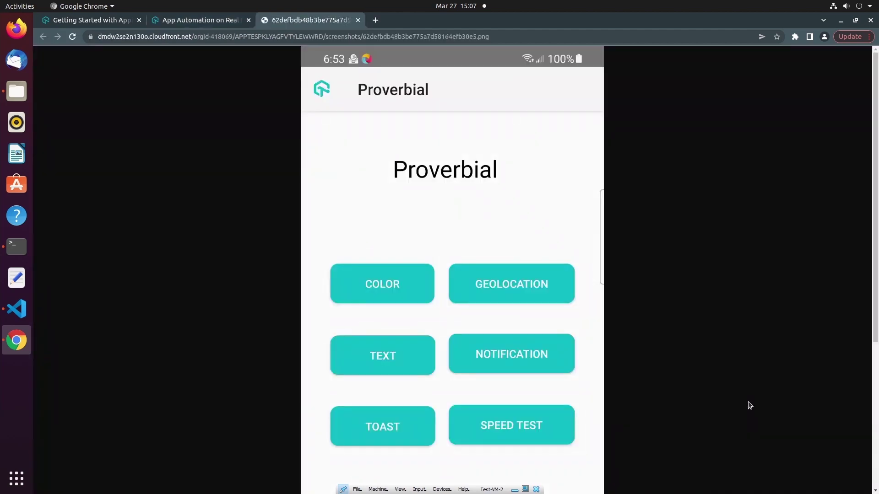
click(358, 21)
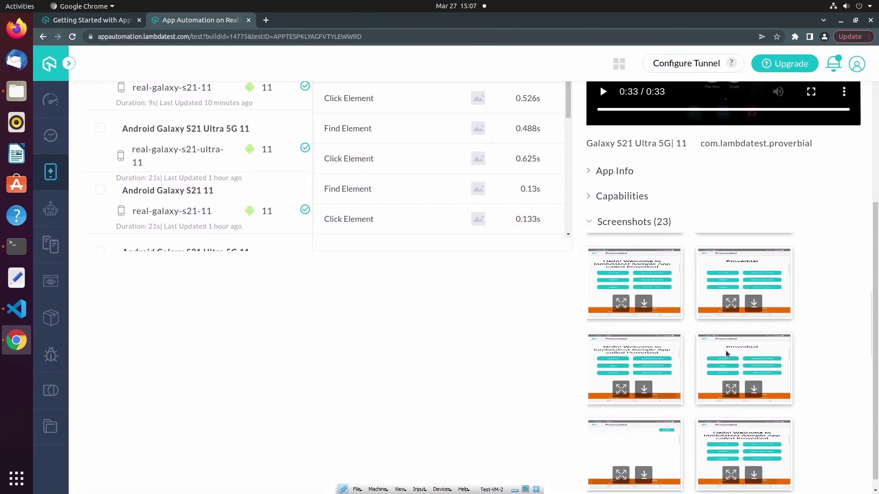
click(589, 222)
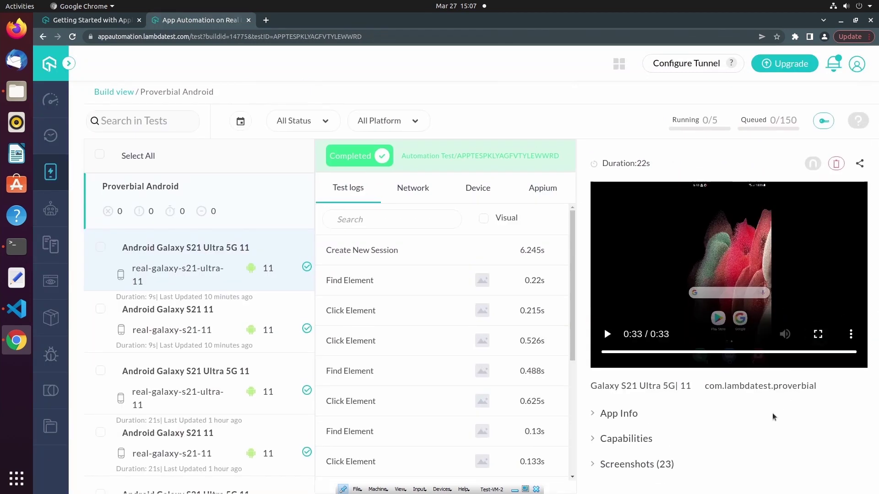
click(617, 413)
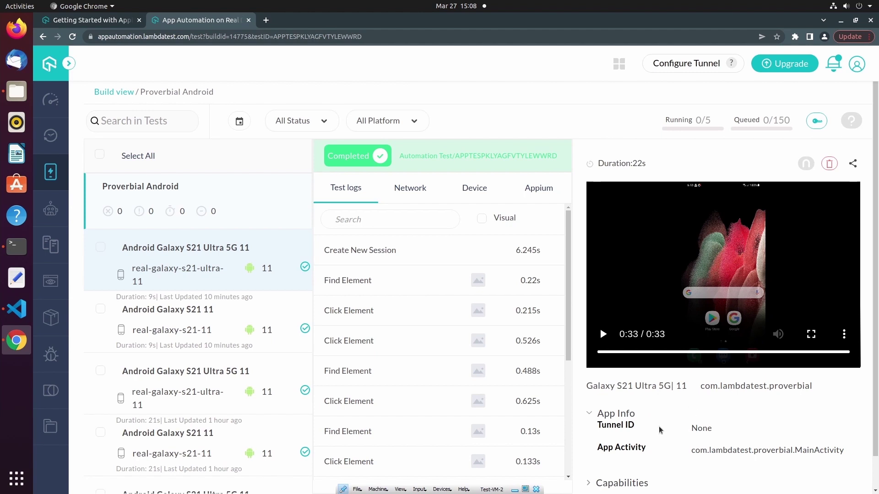
Collapse App Info, review the desired capabilities JSON, then collapse Capabilities.
click(676, 410)
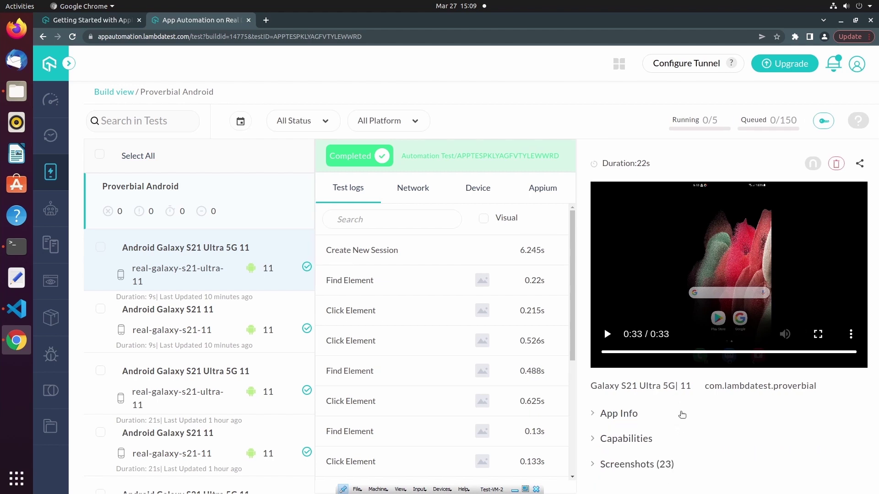
click(678, 443)
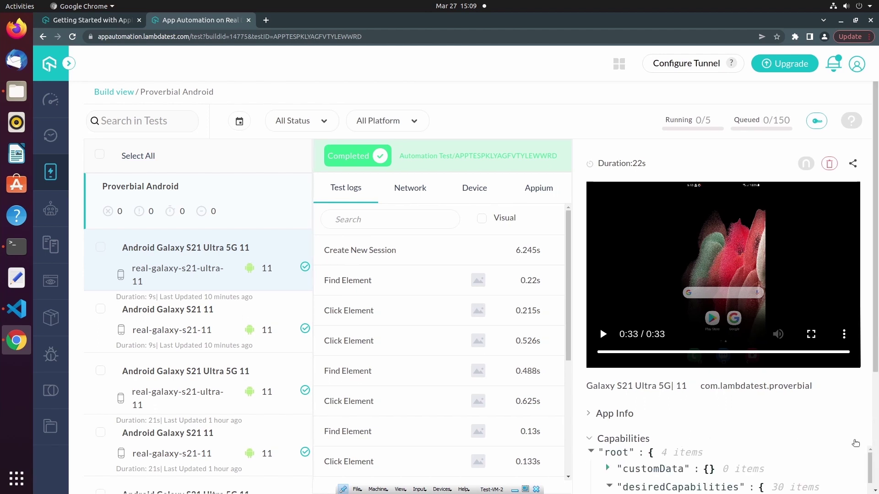
scroll(866, 434, down, 1)
scroll(864, 432, down, 2)
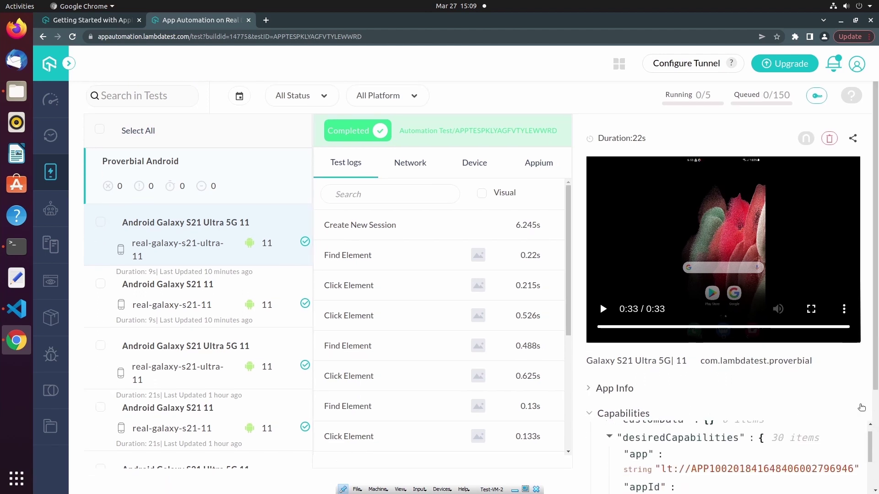
scroll(857, 378, down, 3)
scroll(851, 284, down, 1)
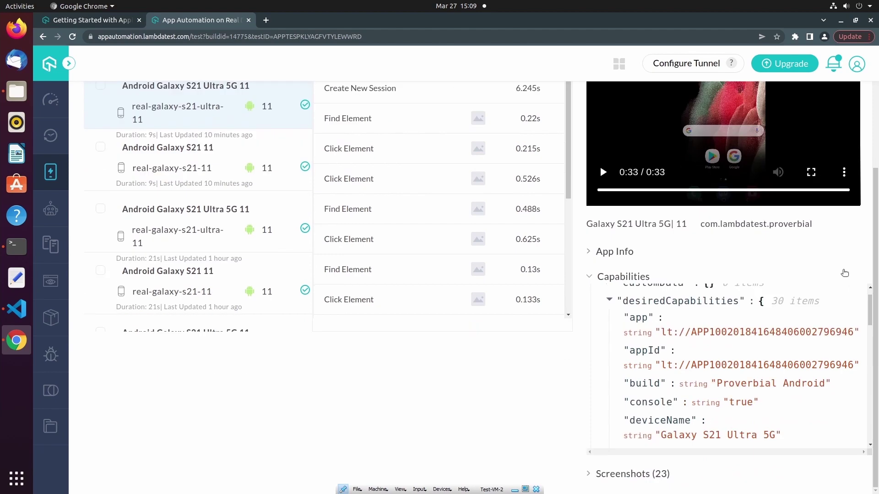
drag(868, 310, 866, 398)
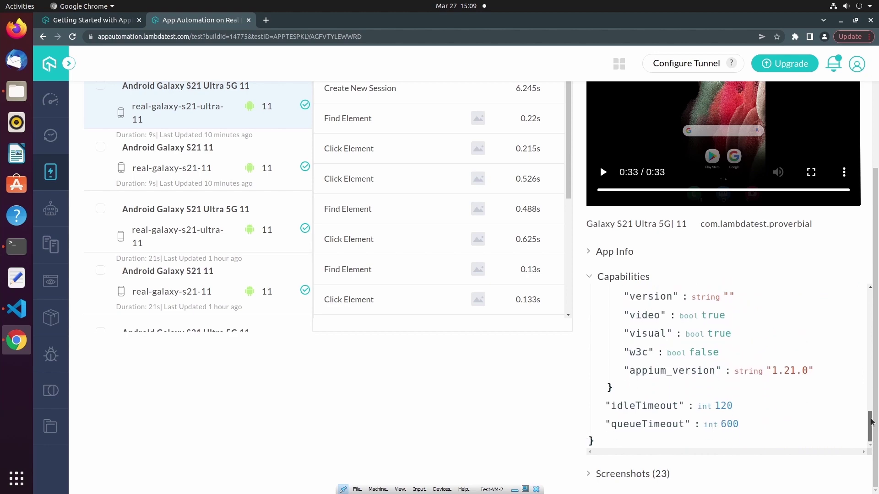
drag(867, 398, 868, 291)
click(673, 279)
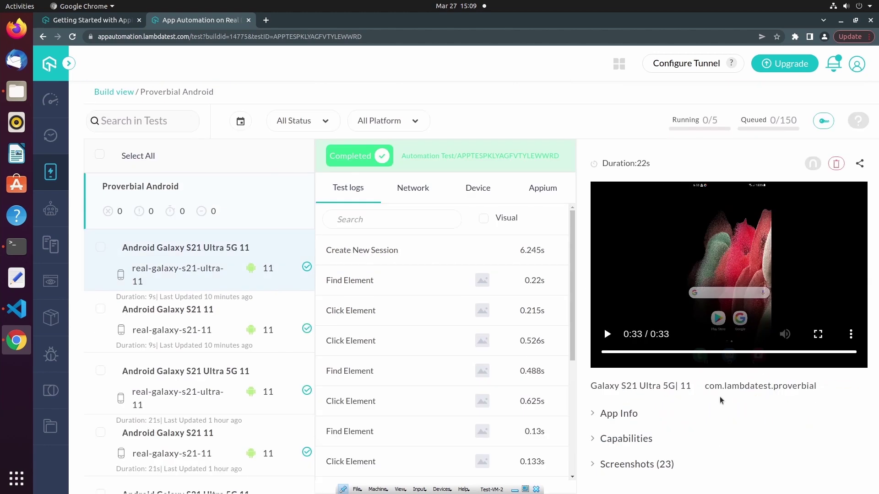
click(859, 164)
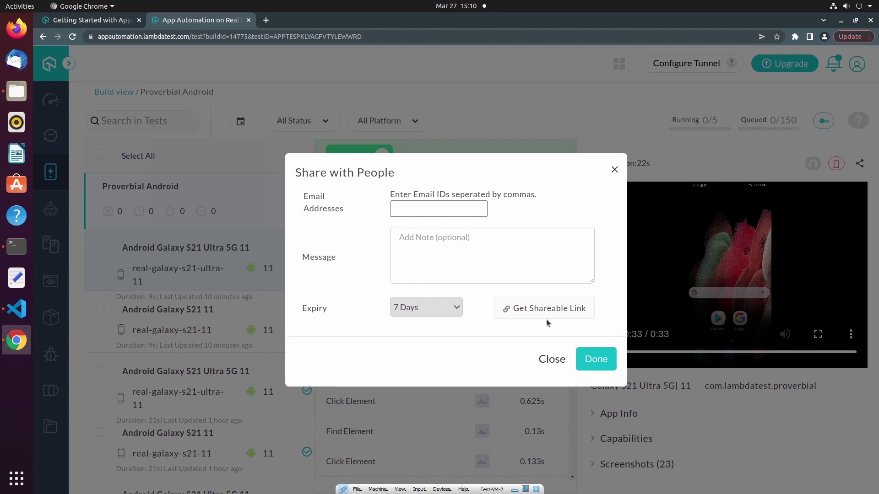
click(552, 359)
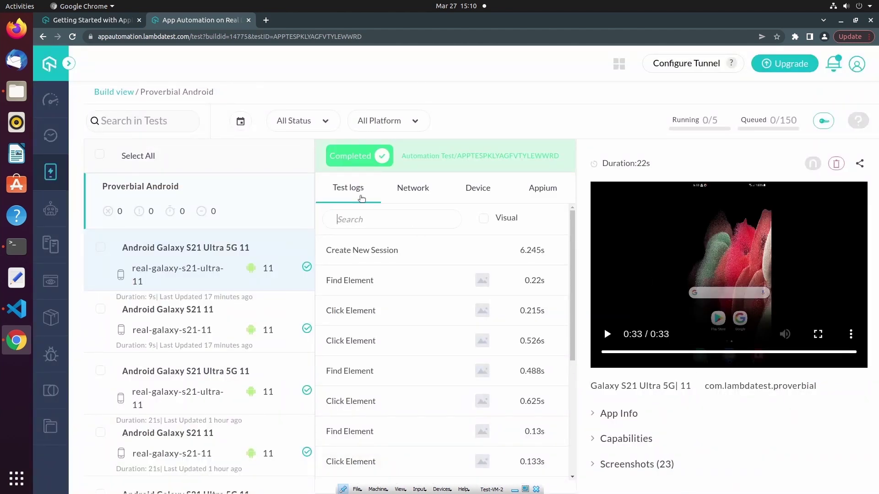
Expand Find Element's params and response and toggle inline Visual screenshots on and off.
click(371, 221)
click(401, 288)
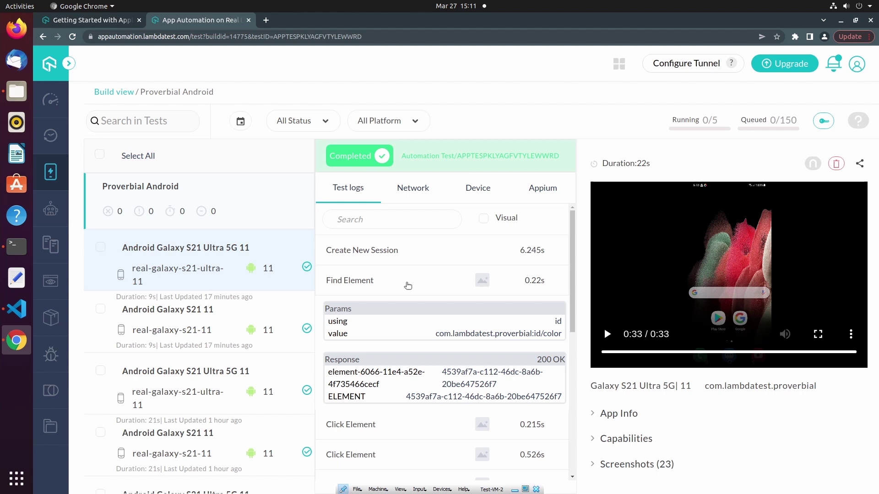
click(486, 219)
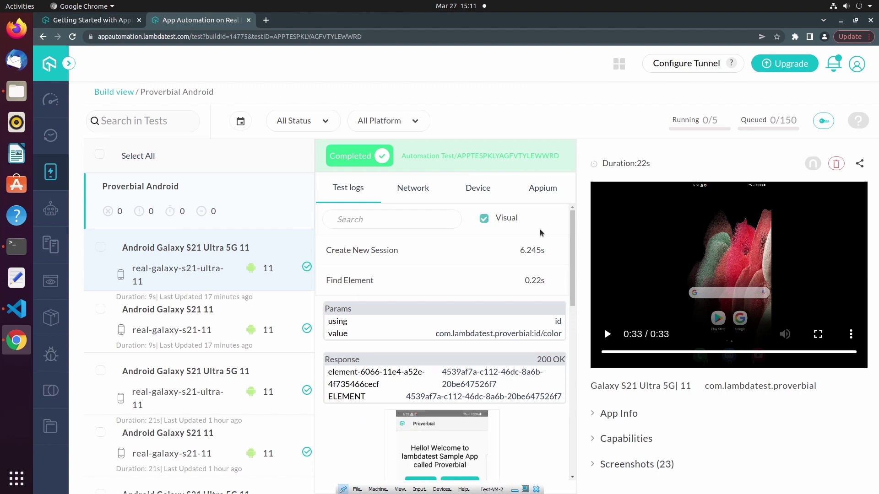
drag(572, 246, 573, 270)
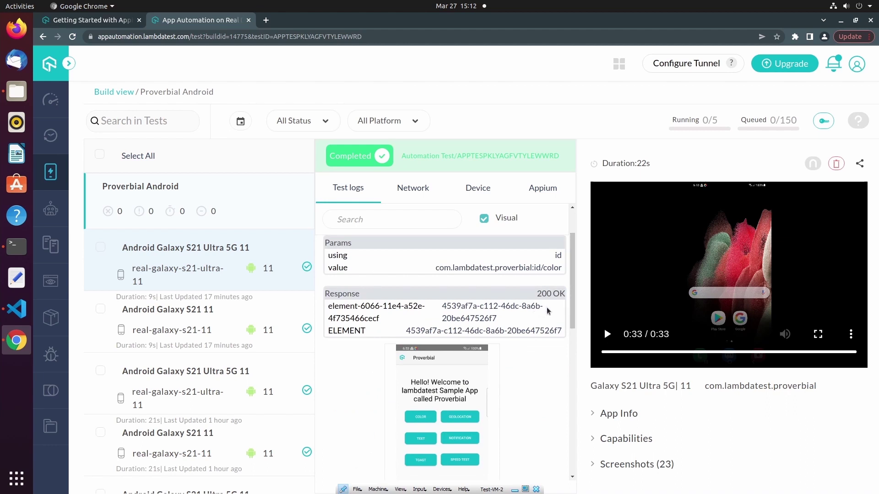
drag(575, 293, 579, 252)
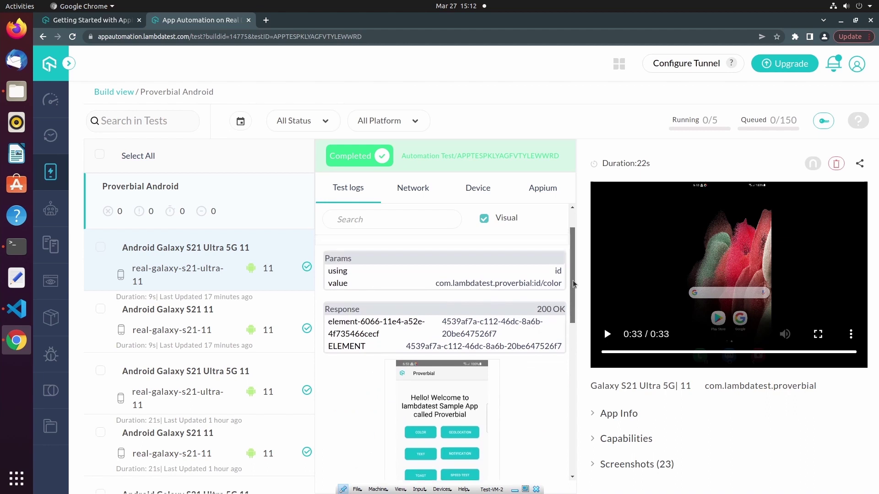
click(484, 218)
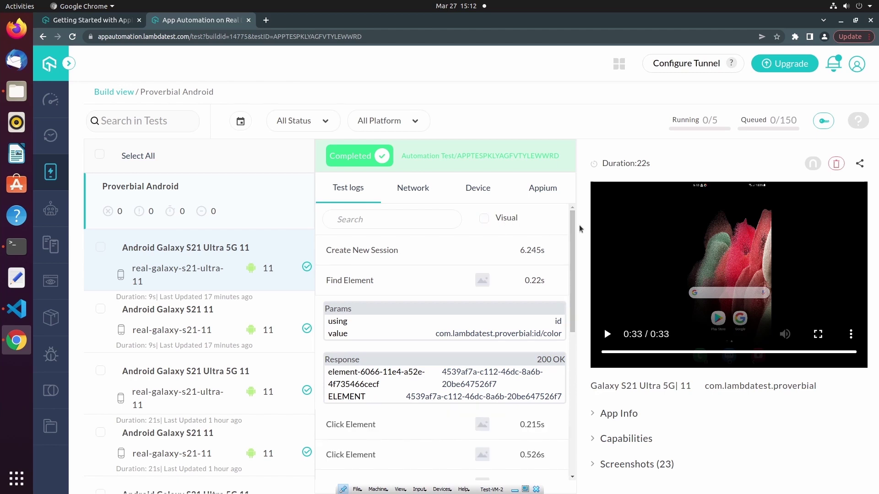
click(420, 195)
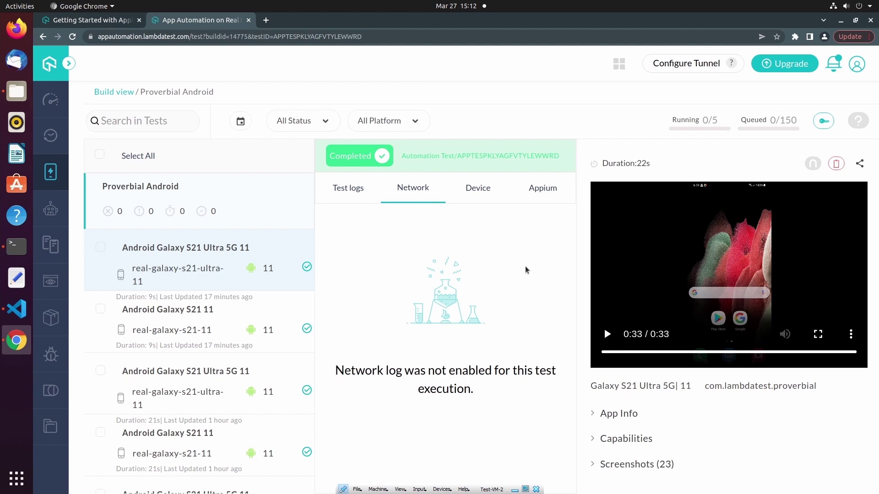
Open the Device logs and read the raw device log in a temporary tab.
click(484, 194)
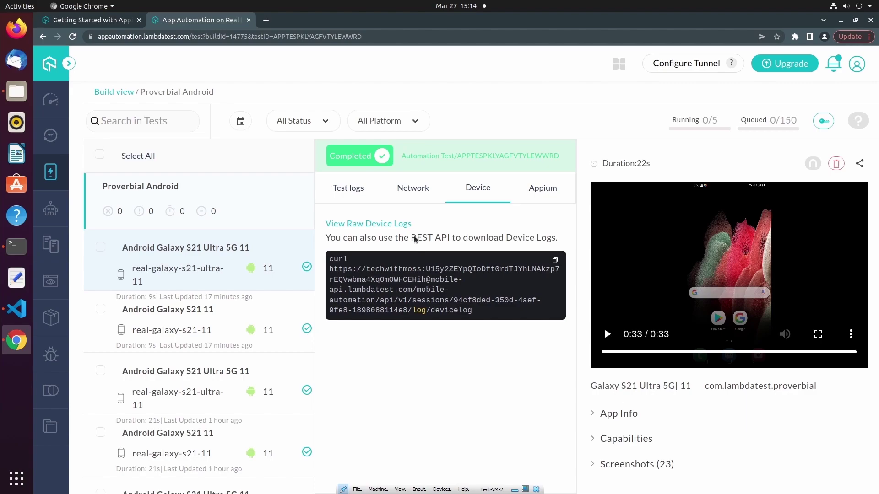
click(402, 226)
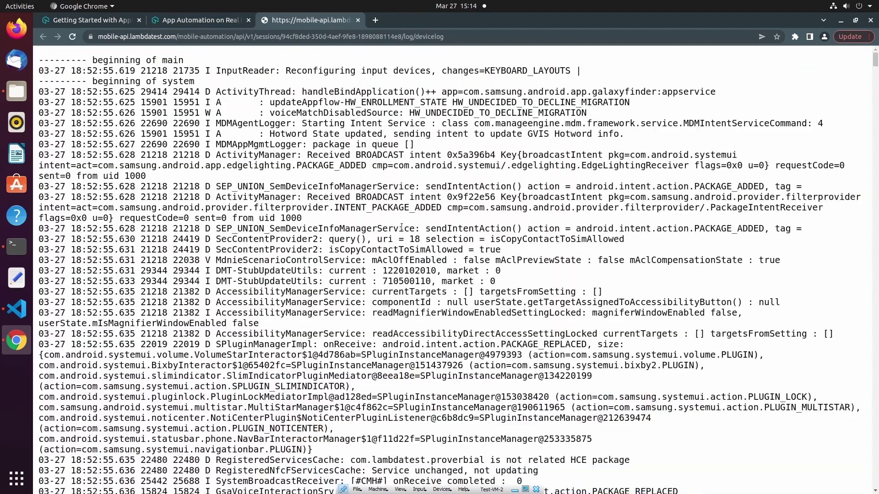
scroll(404, 224, down, 1)
scroll(404, 224, down, 1)
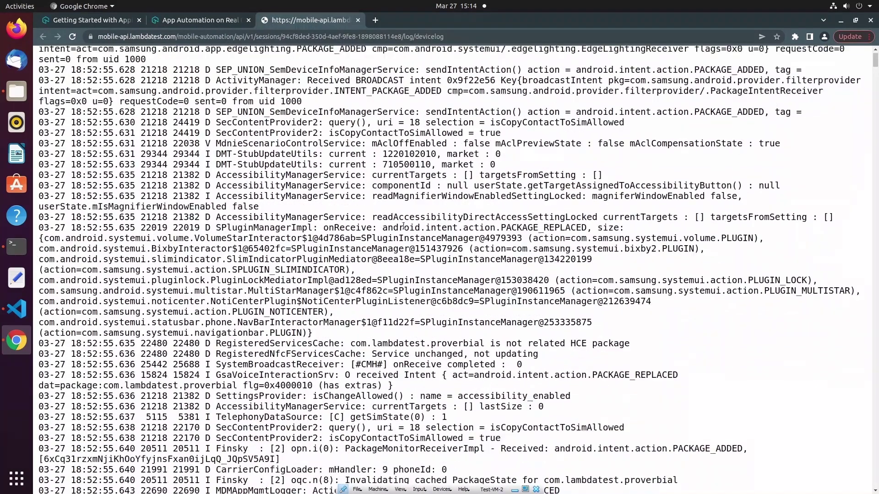
scroll(404, 225, down, 2)
scroll(404, 224, down, 1)
scroll(406, 224, up, 3)
scroll(407, 224, up, 2)
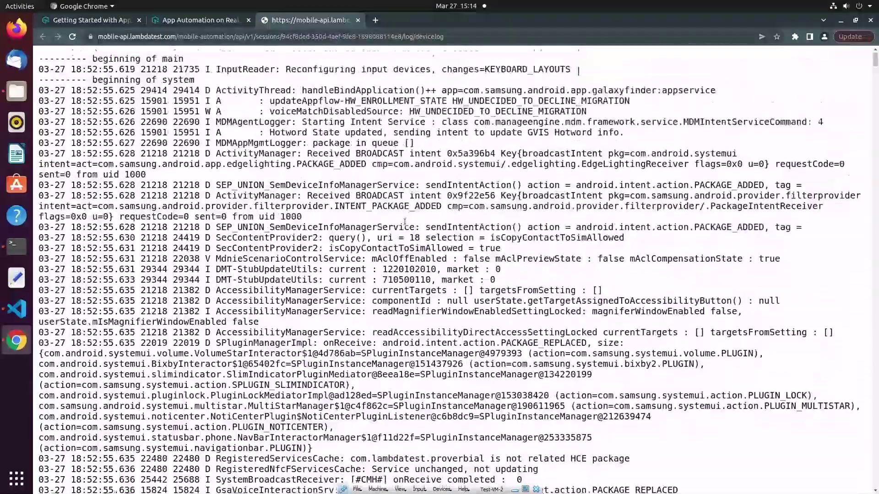
click(357, 20)
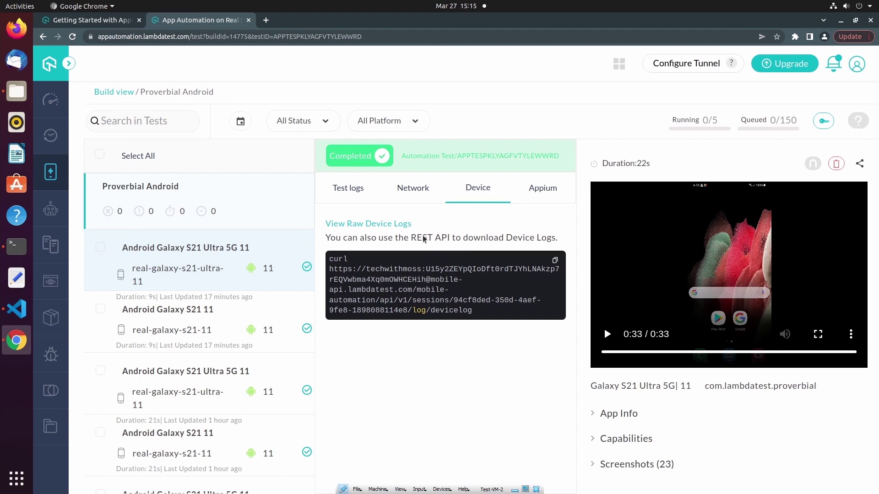
Open the Appium logs and read the raw Appium log in a temporary tab.
click(541, 194)
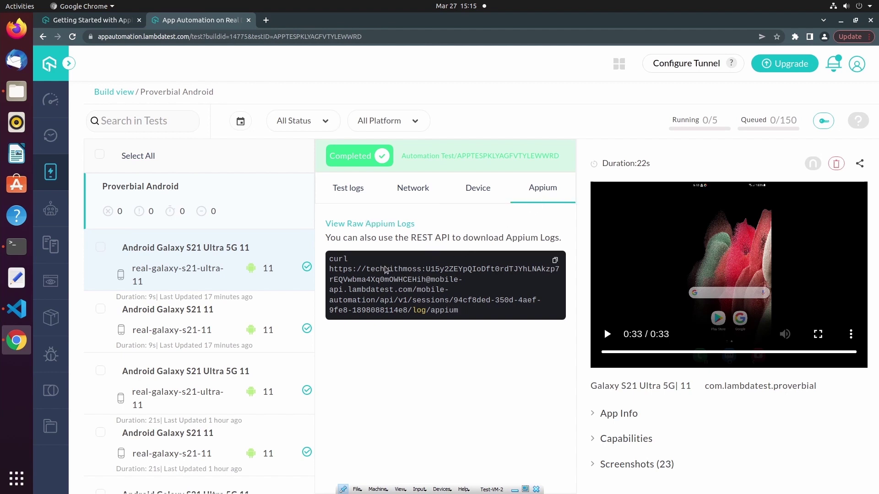
click(390, 224)
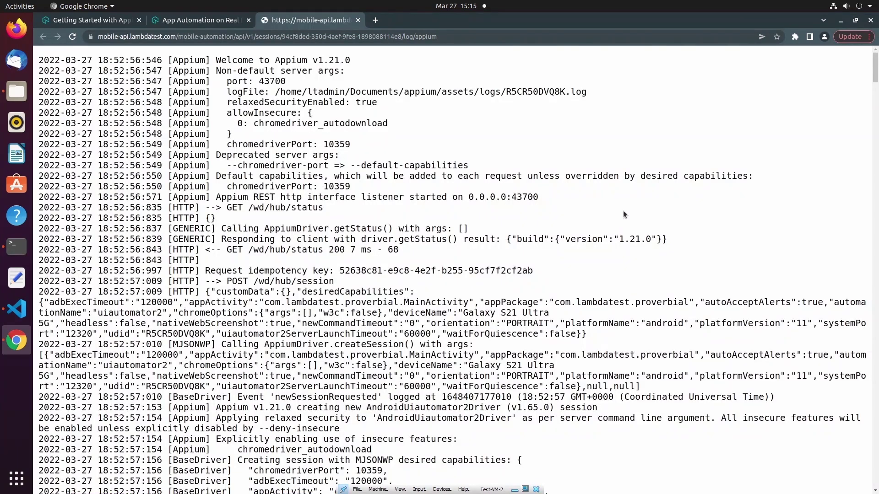
mouse_move(875, 75)
mouse_down()
mouse_move(875, 104)
mouse_move(875, 55)
mouse_up()
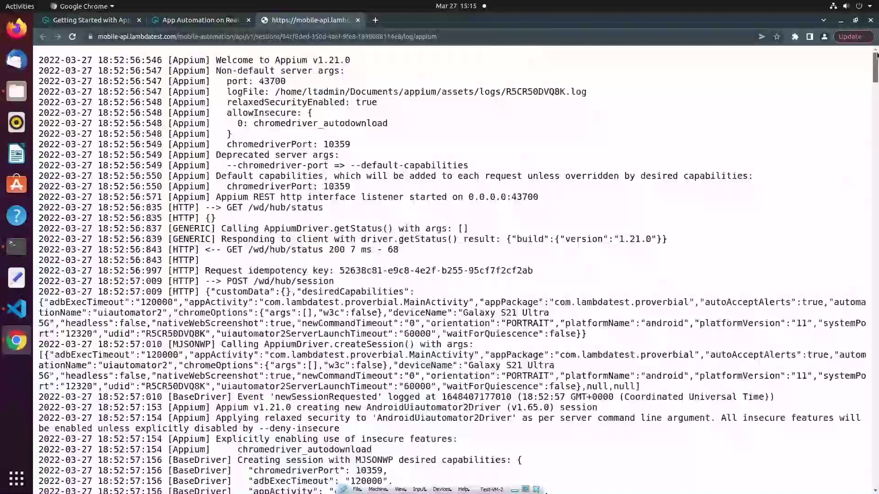
click(358, 20)
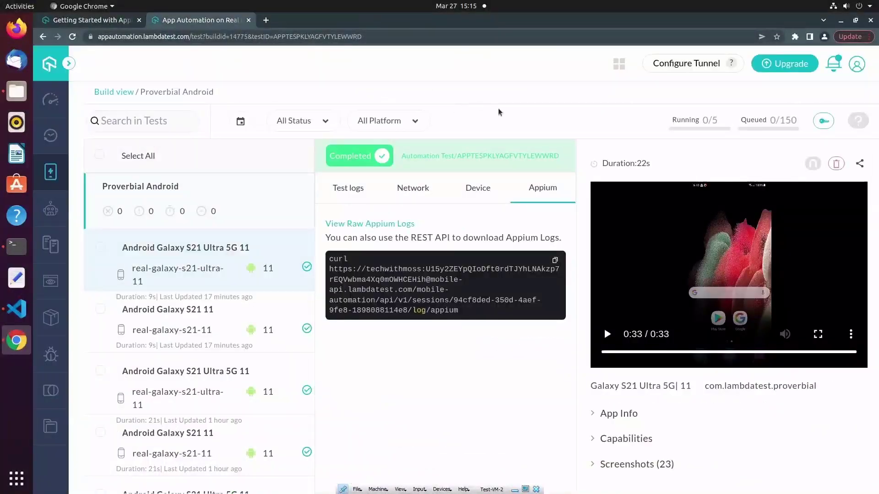